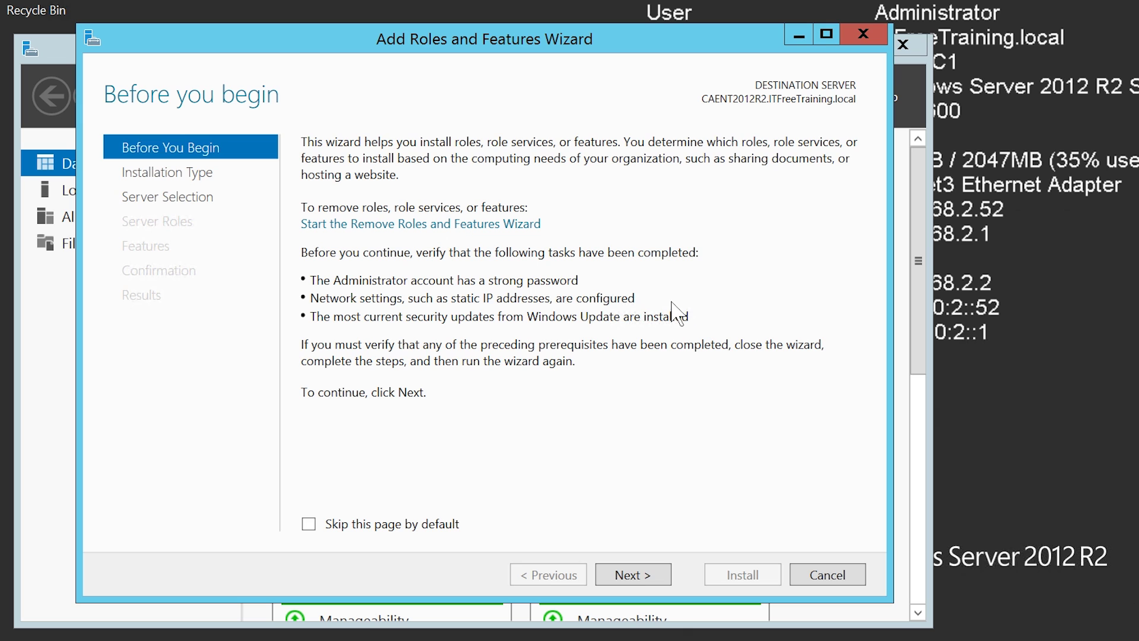
Step: Choose a role-based installation on server CAENT2012R2 and add the Active Directory Certificate Services role with its required management tools
click(669, 580)
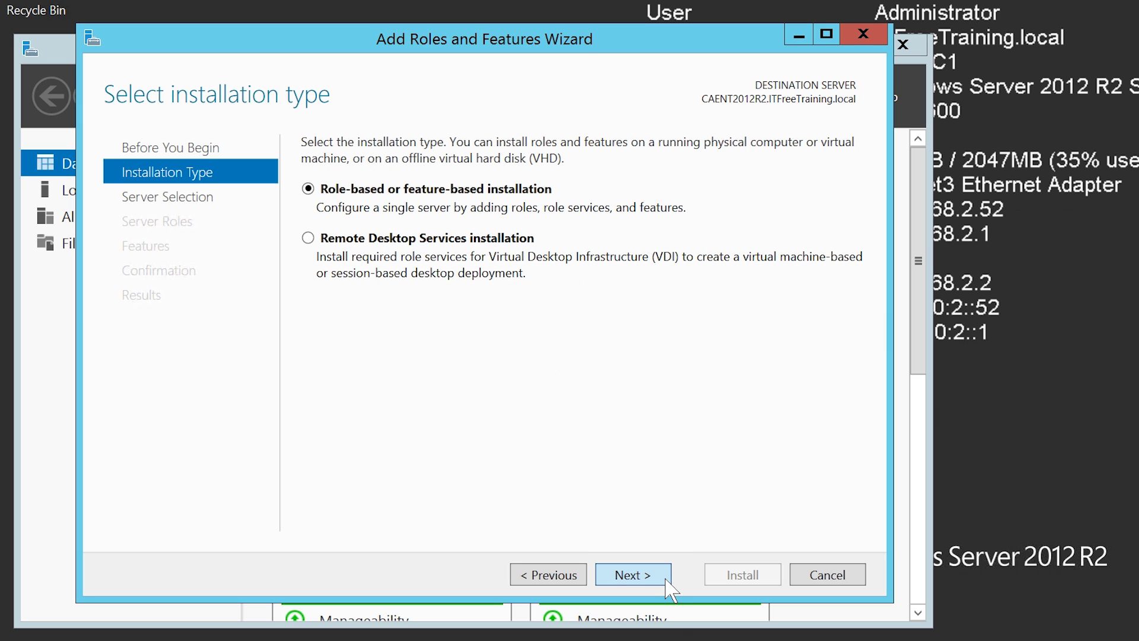
click(669, 580)
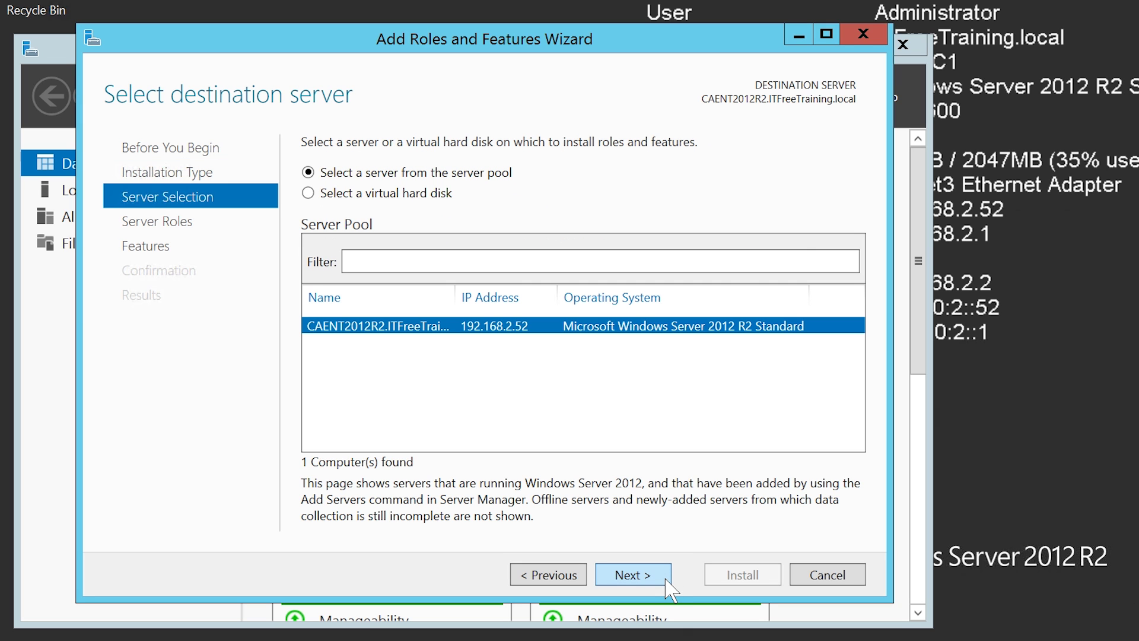
click(667, 582)
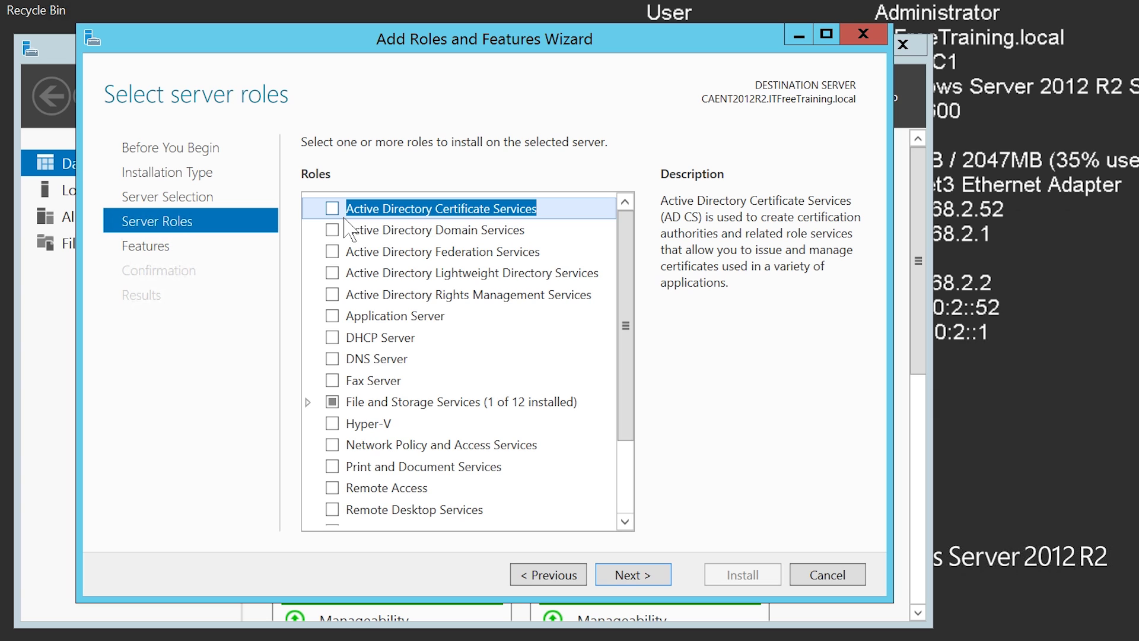
key(space)
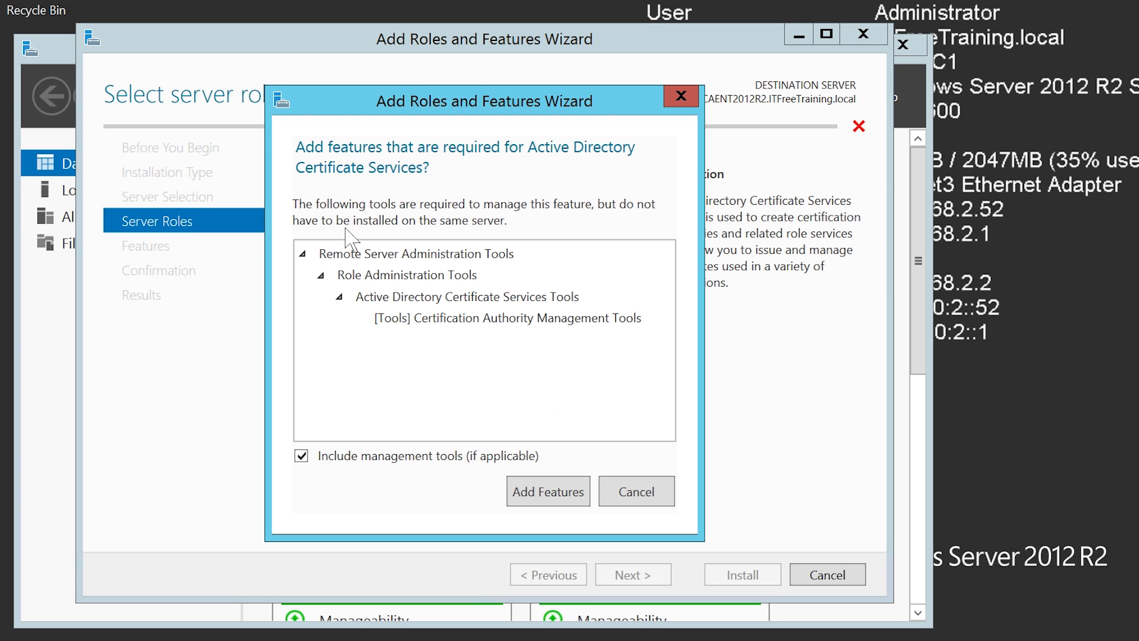
click(589, 503)
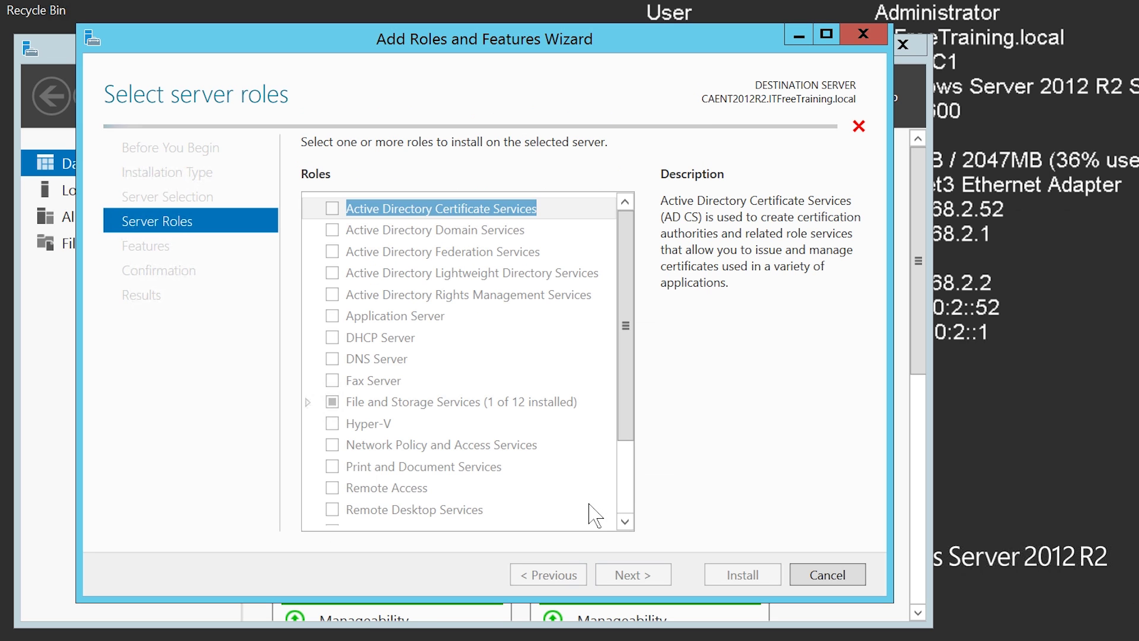
Step: Install the role with only the Certification Authority role service and no extra features, and close the wizard
click(672, 579)
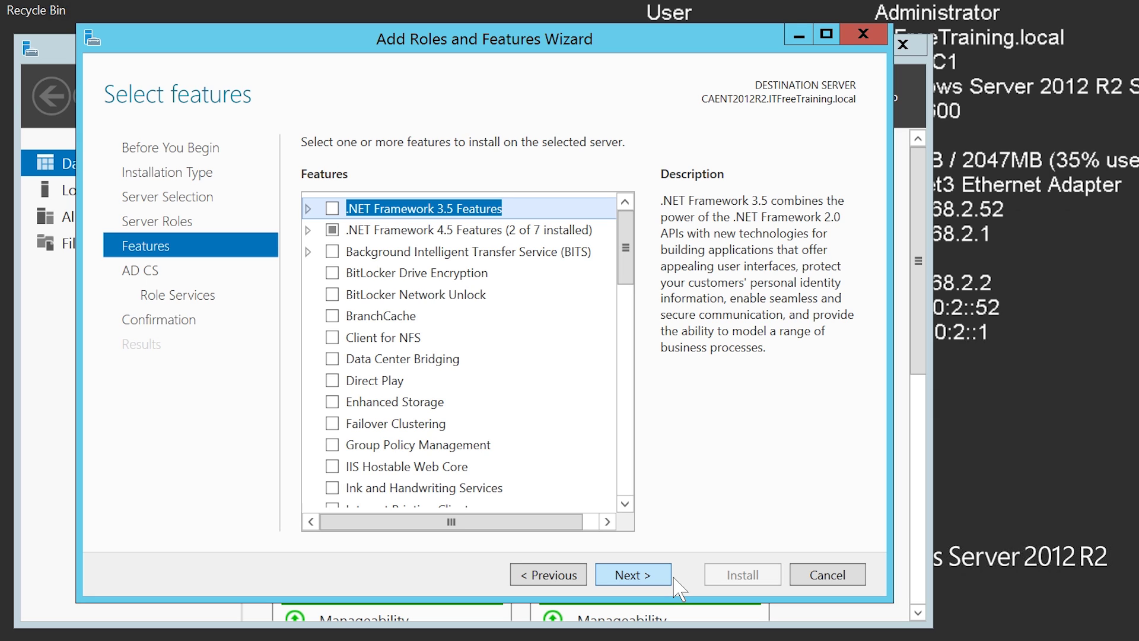
click(674, 578)
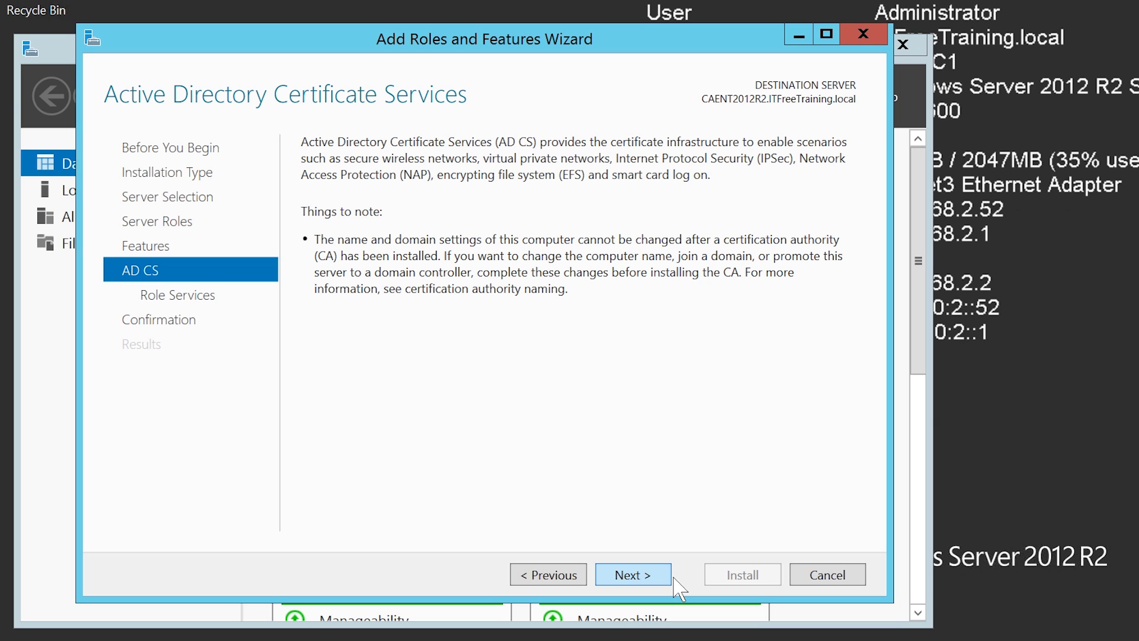
click(674, 579)
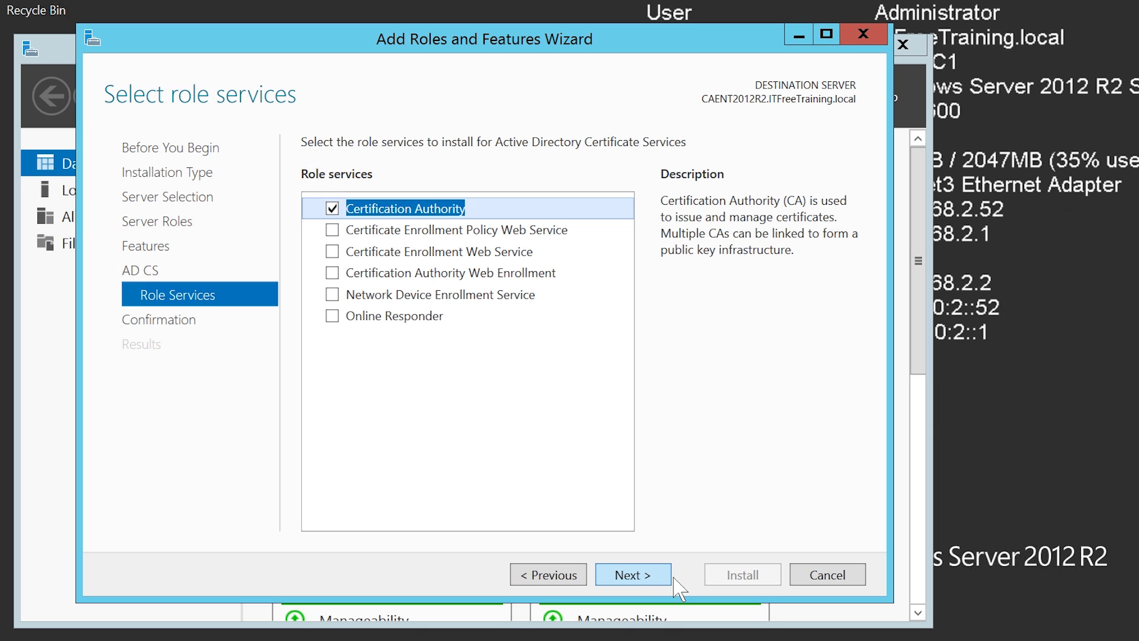
click(670, 577)
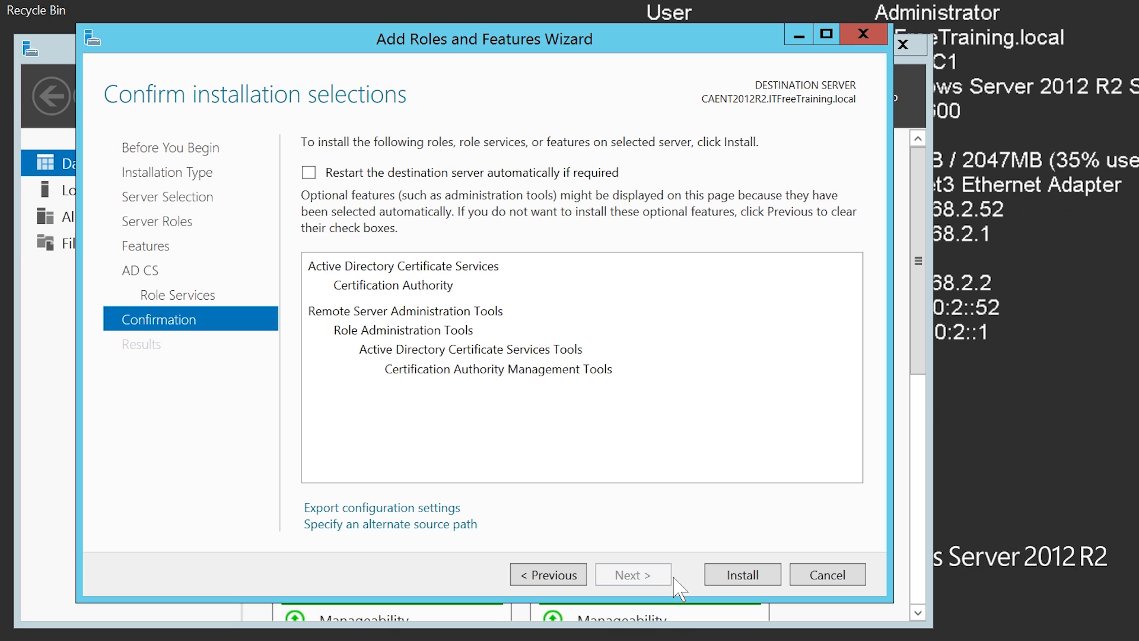
click(779, 585)
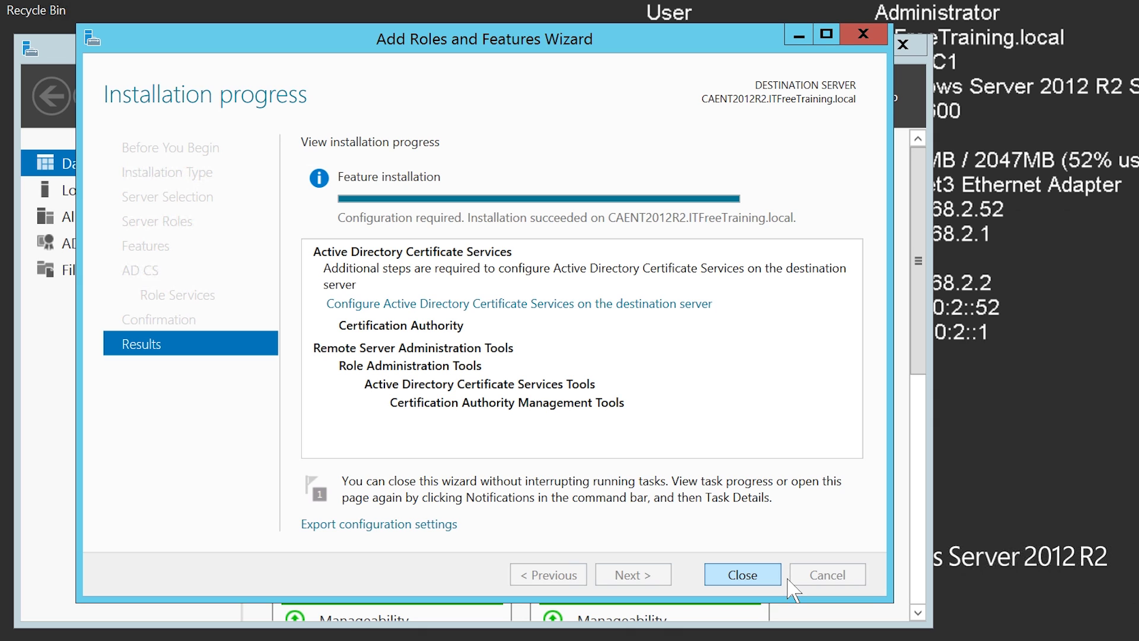
click(779, 576)
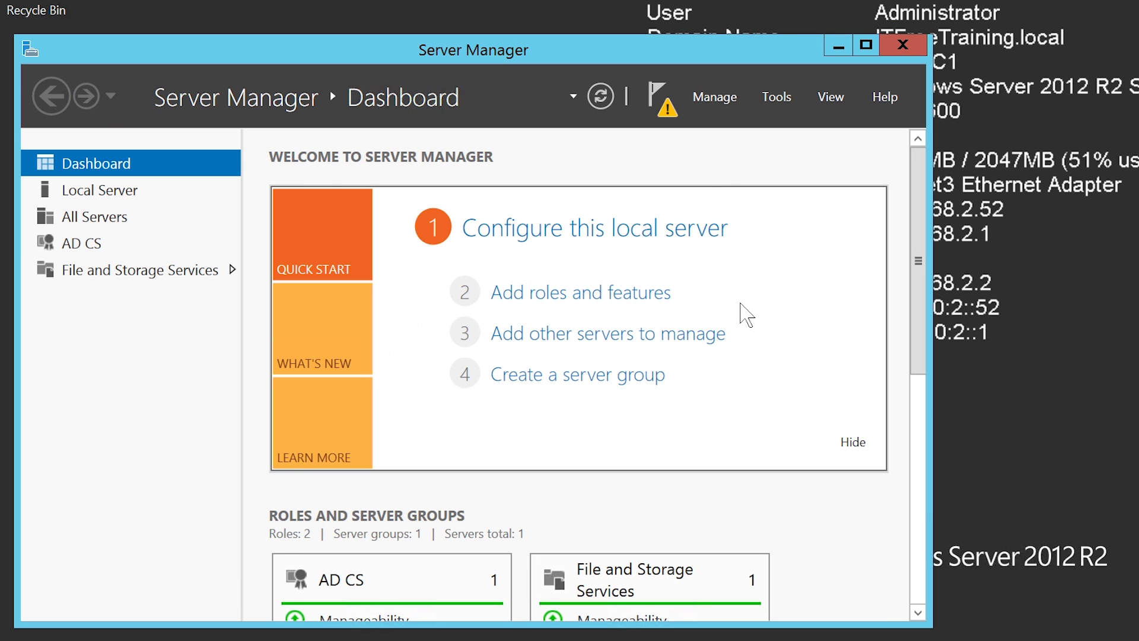
Step: Start the post-deployment AD CS configuration with the existing credentials and select the Certification Authority role service
click(679, 113)
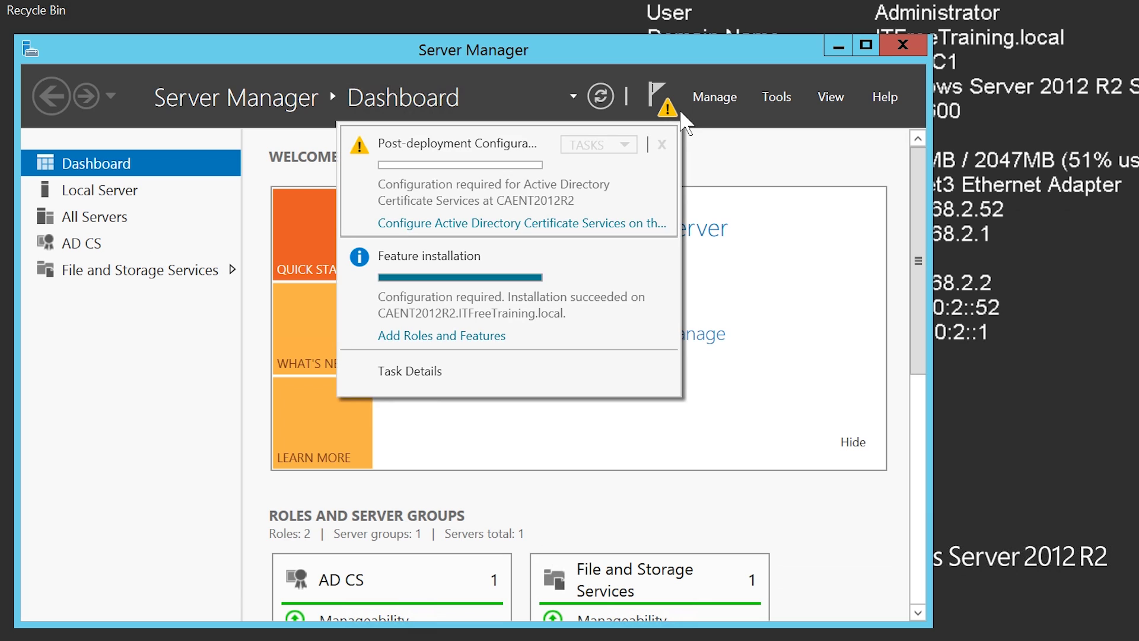
click(395, 240)
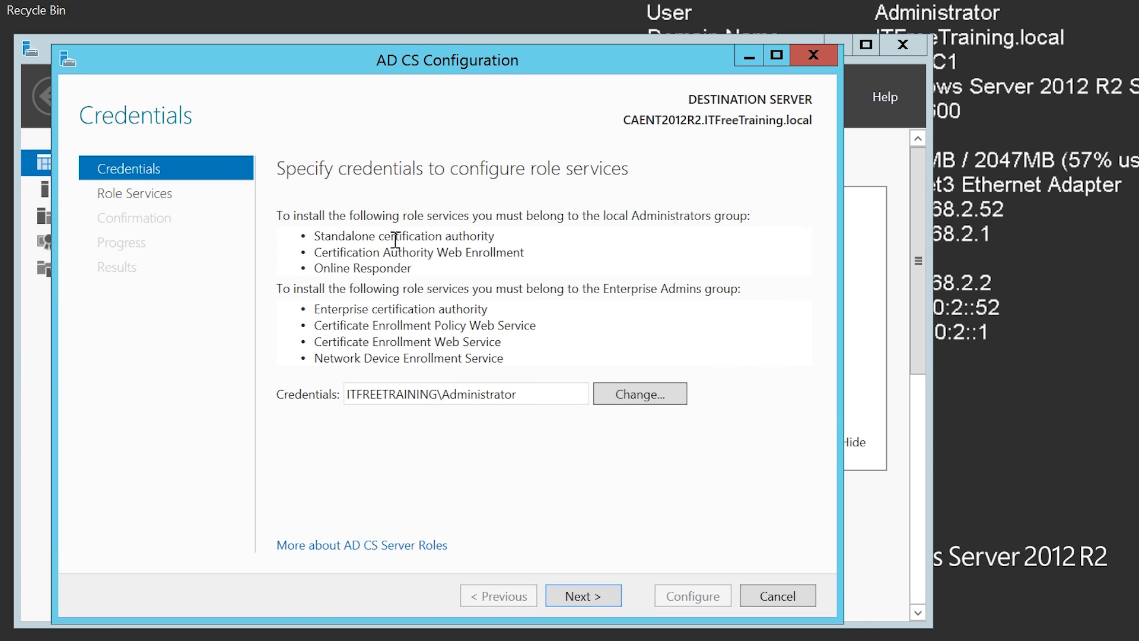
click(617, 604)
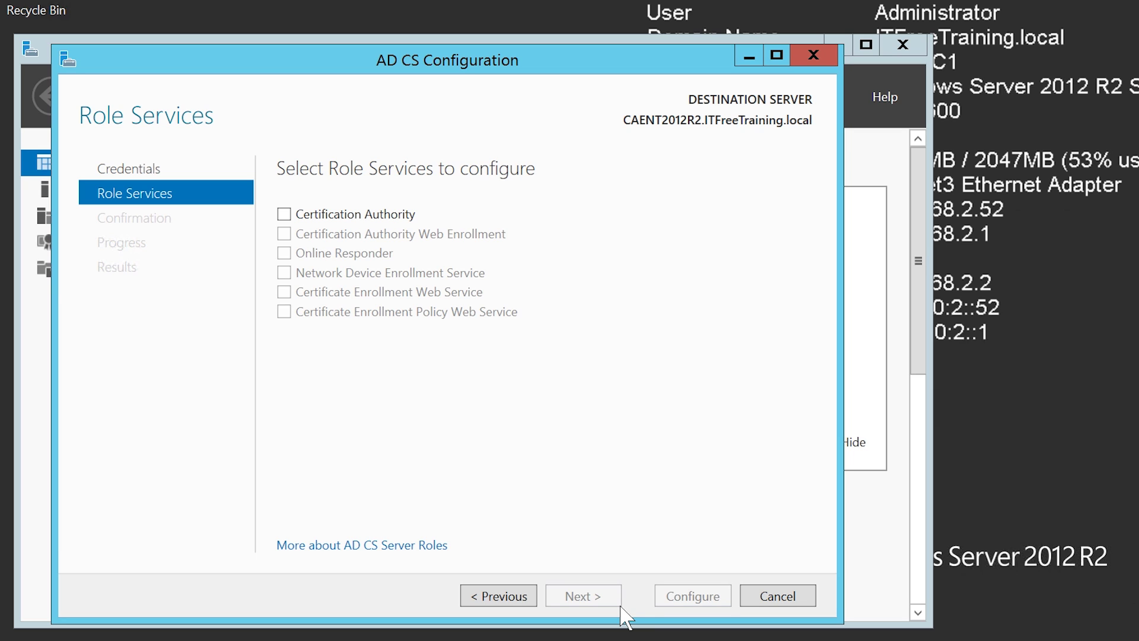
click(295, 222)
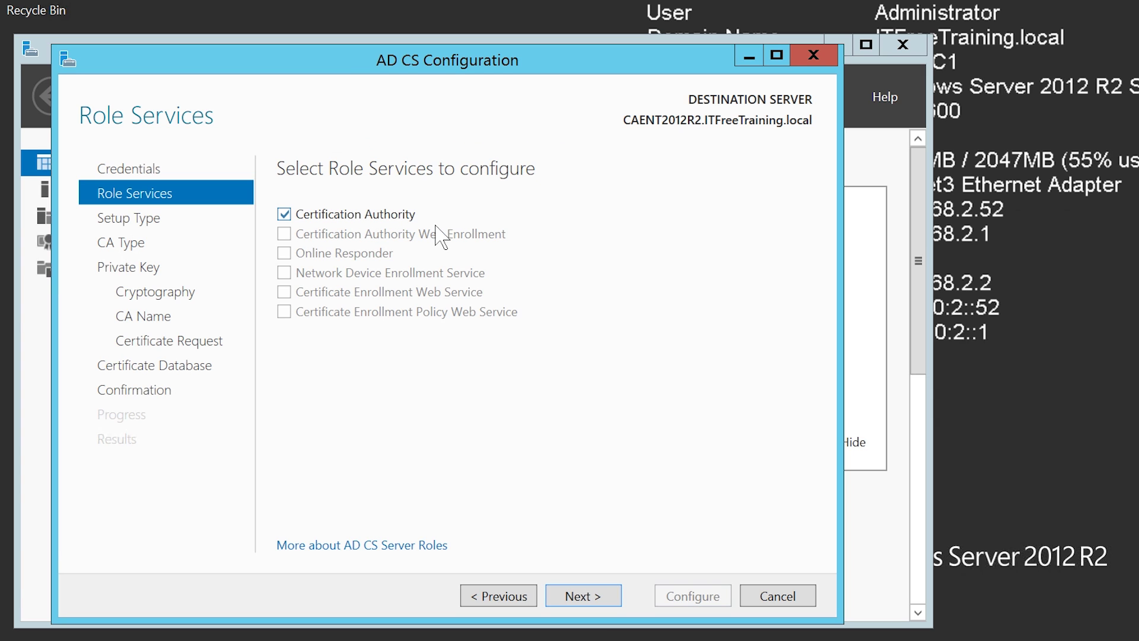
click(617, 599)
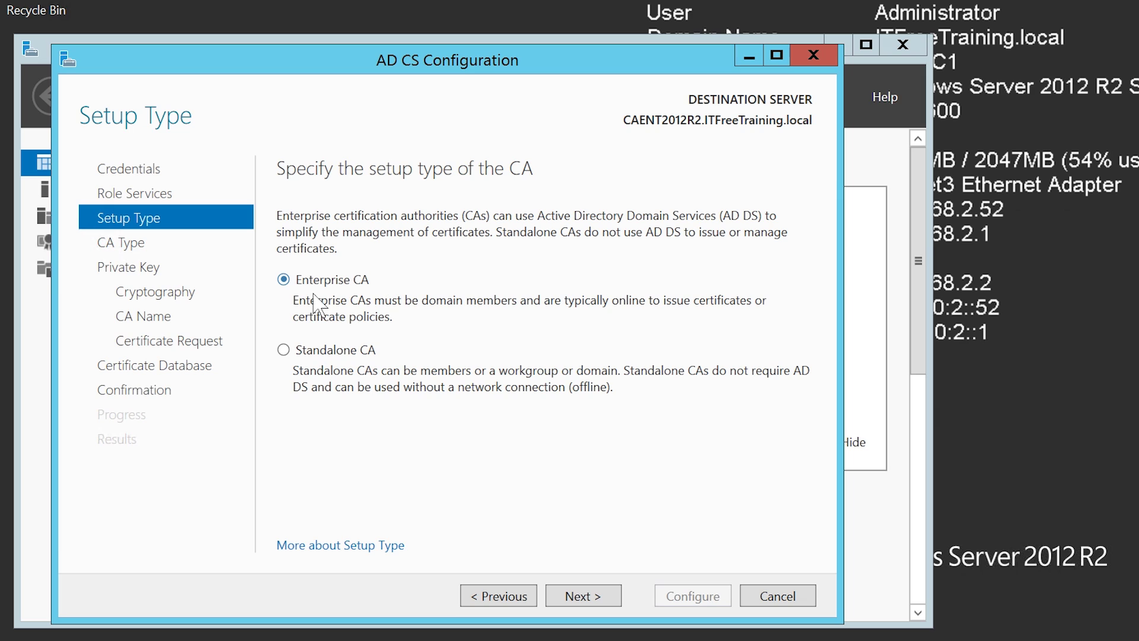
Step: Set the certification authority up as an Enterprise CA of type Root CA with a new private key
click(620, 604)
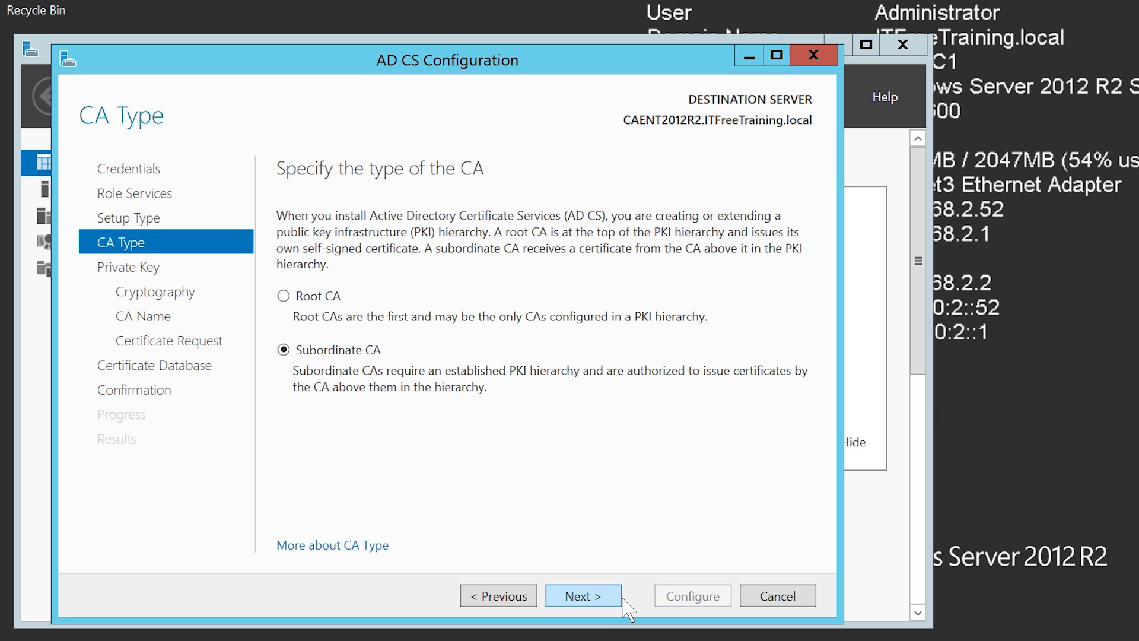
click(299, 307)
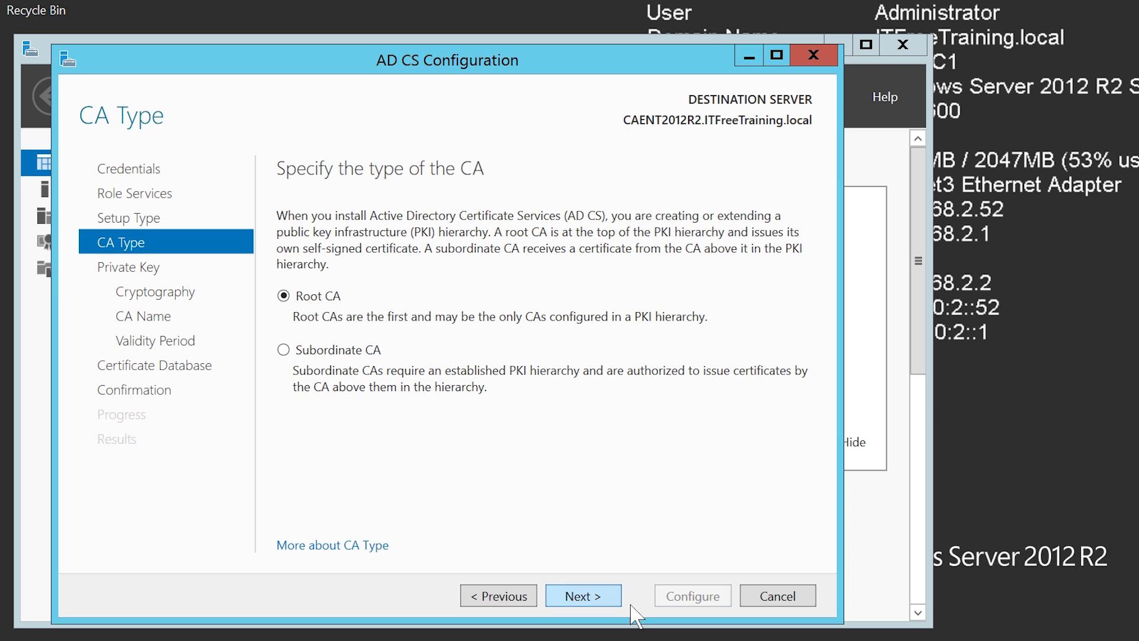
key(Return)
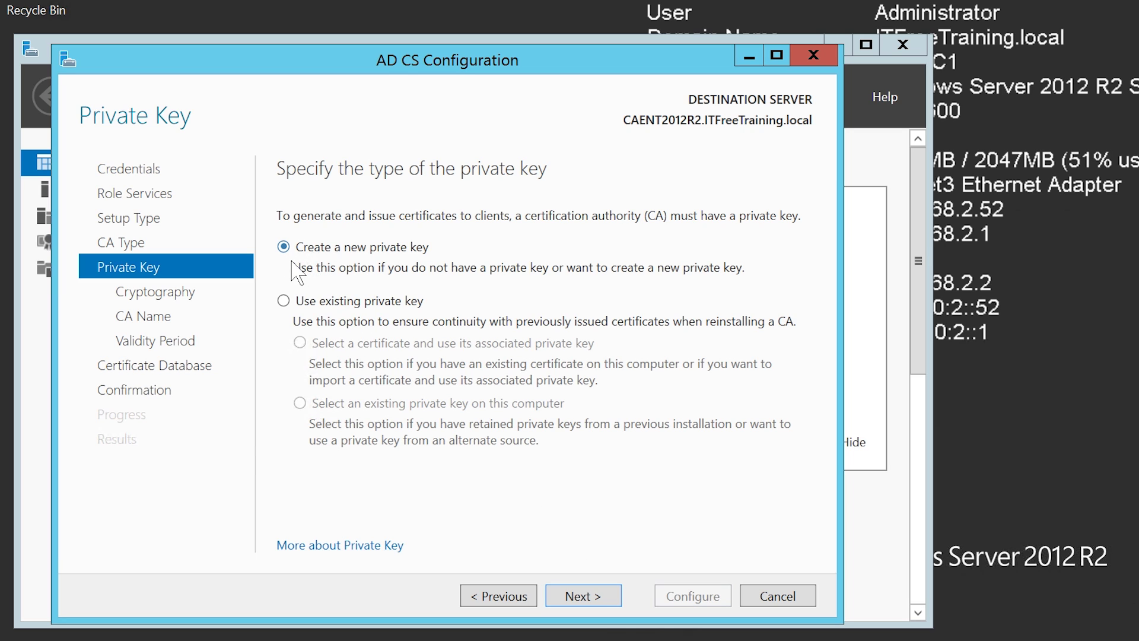
click(607, 599)
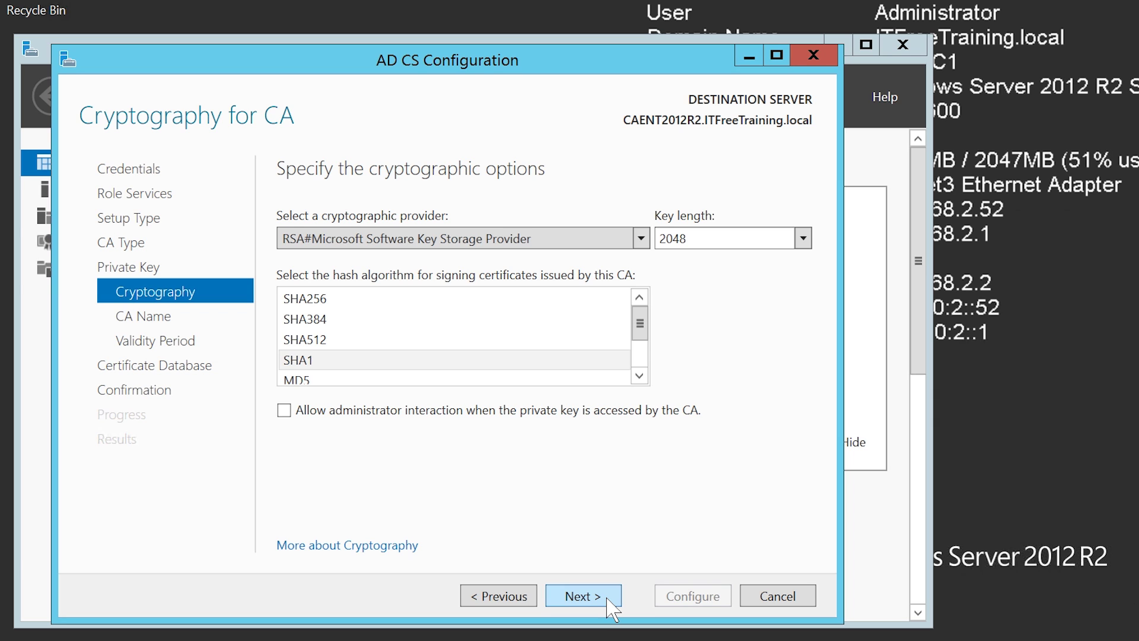
Step: Accept the default cryptography, CA name, 5-year validity period and database locations, apply the CA configuration and close the wizard
click(608, 599)
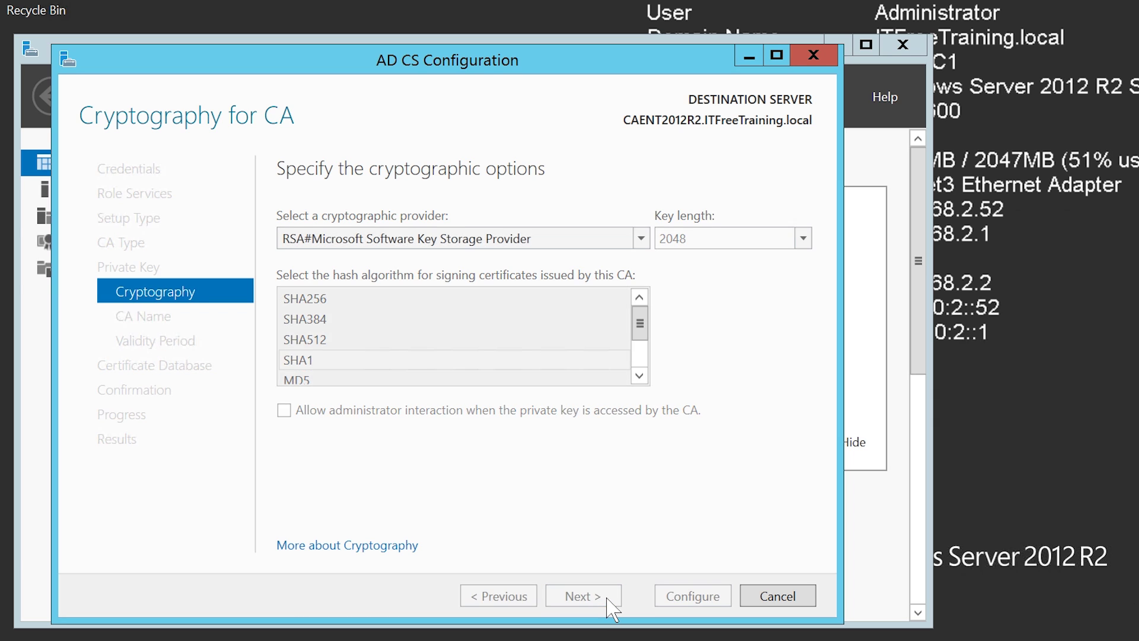
click(607, 599)
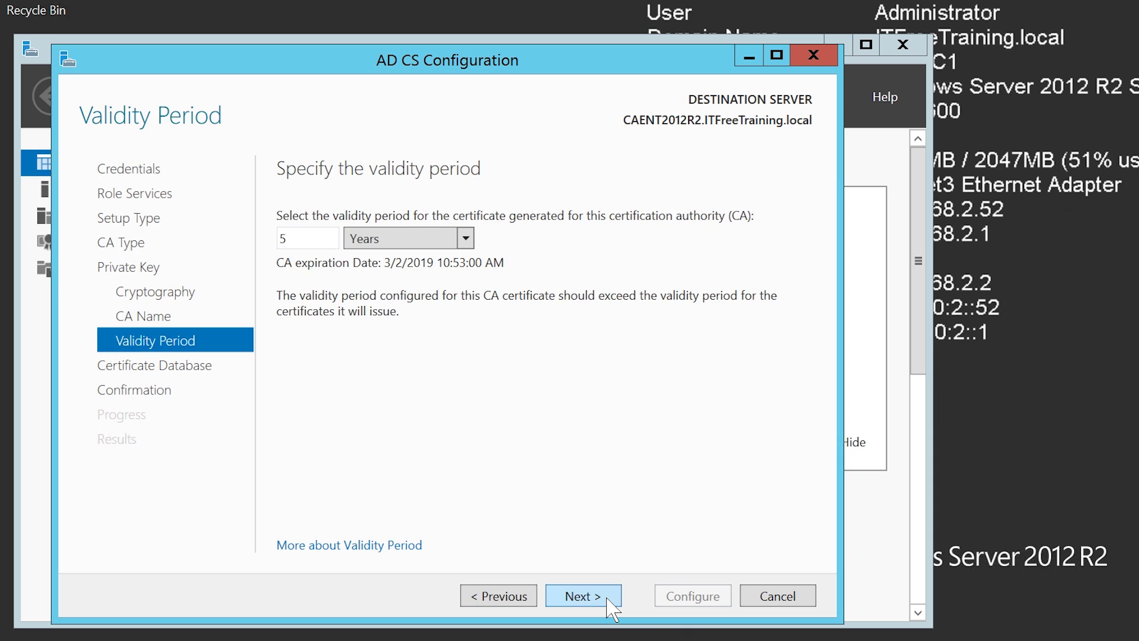
click(607, 599)
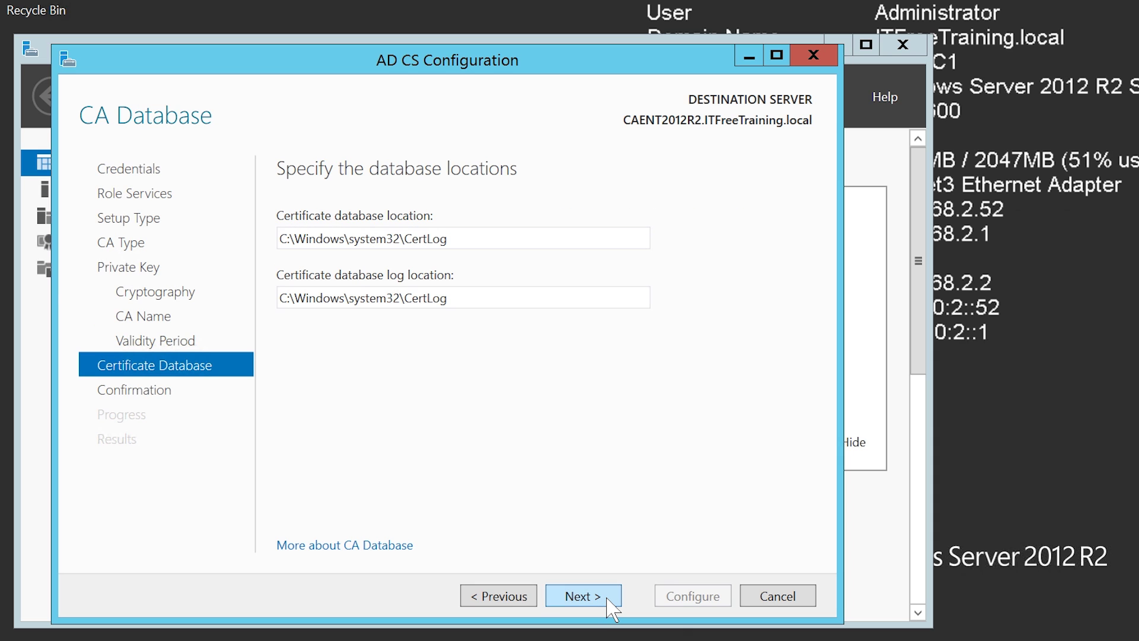
click(607, 599)
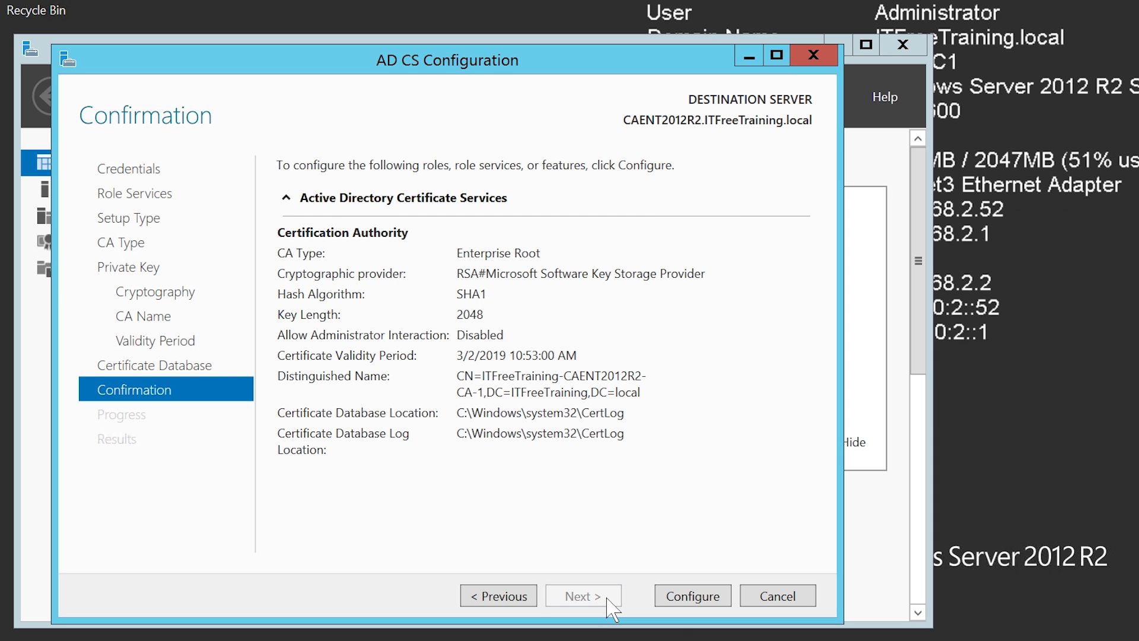
click(730, 606)
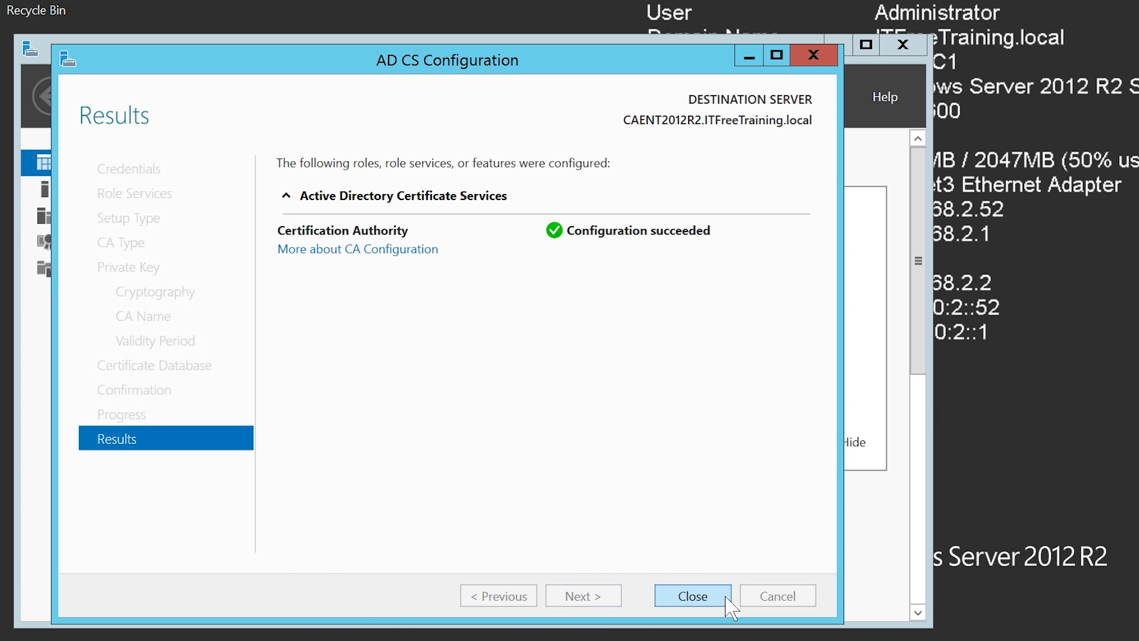
click(693, 596)
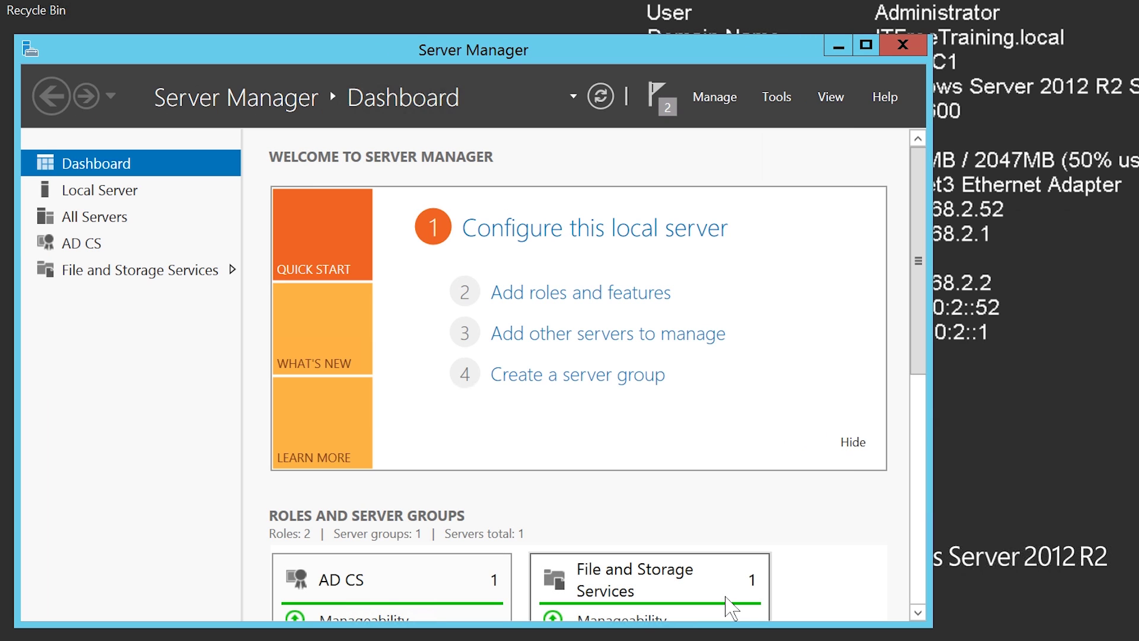
Step: Open the Certification Authority console and launch template management for the CA's Certificate Templates folder
click(777, 96)
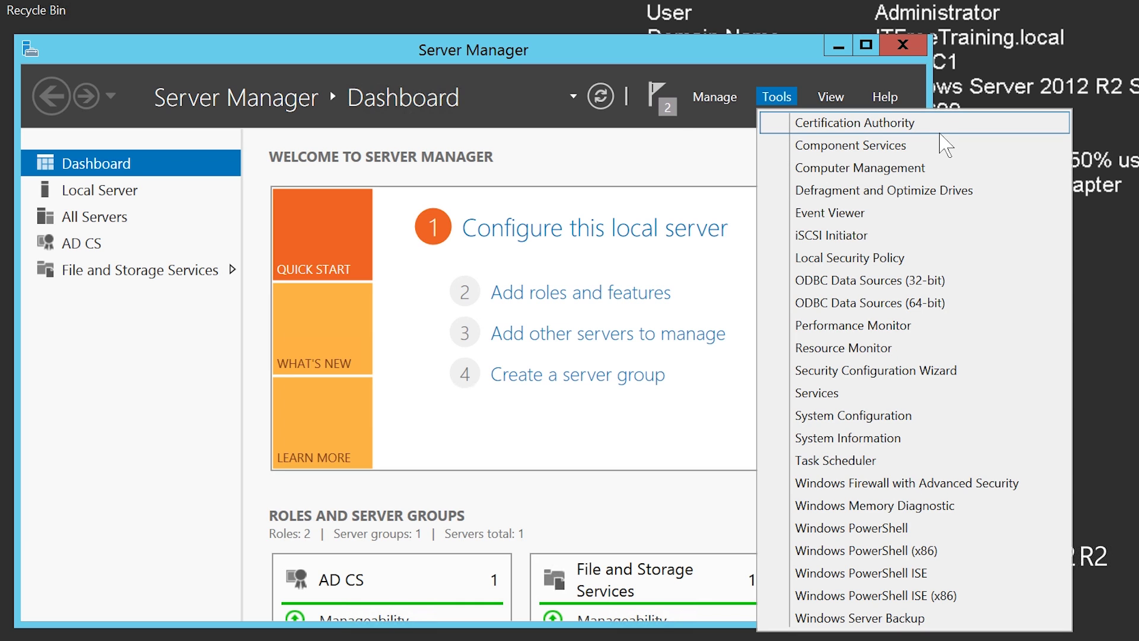
click(941, 132)
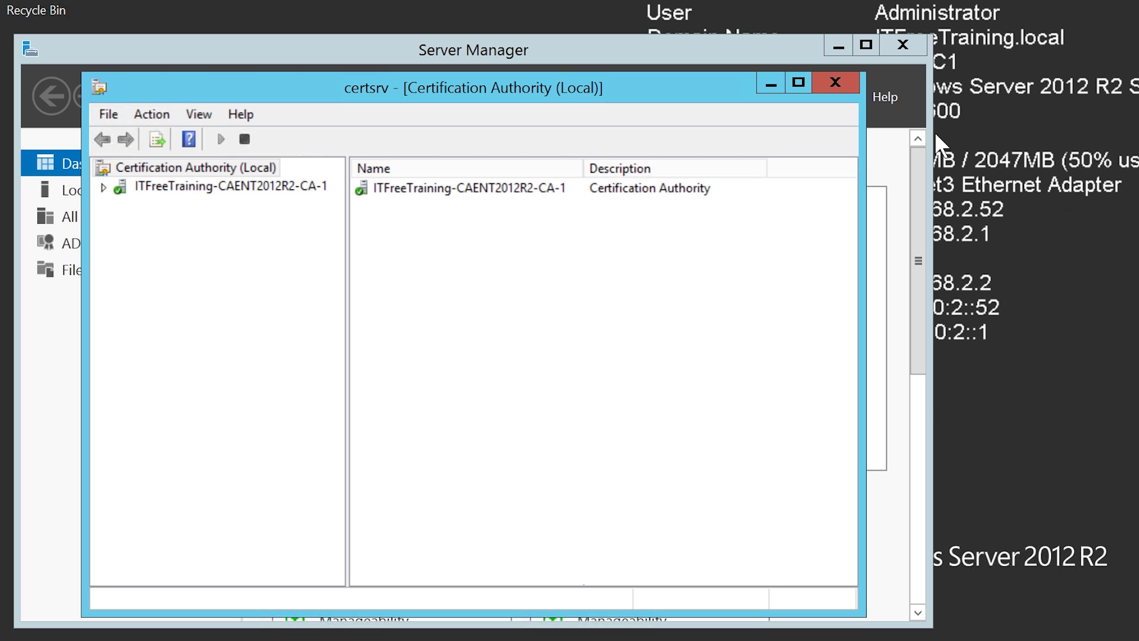
click(104, 189)
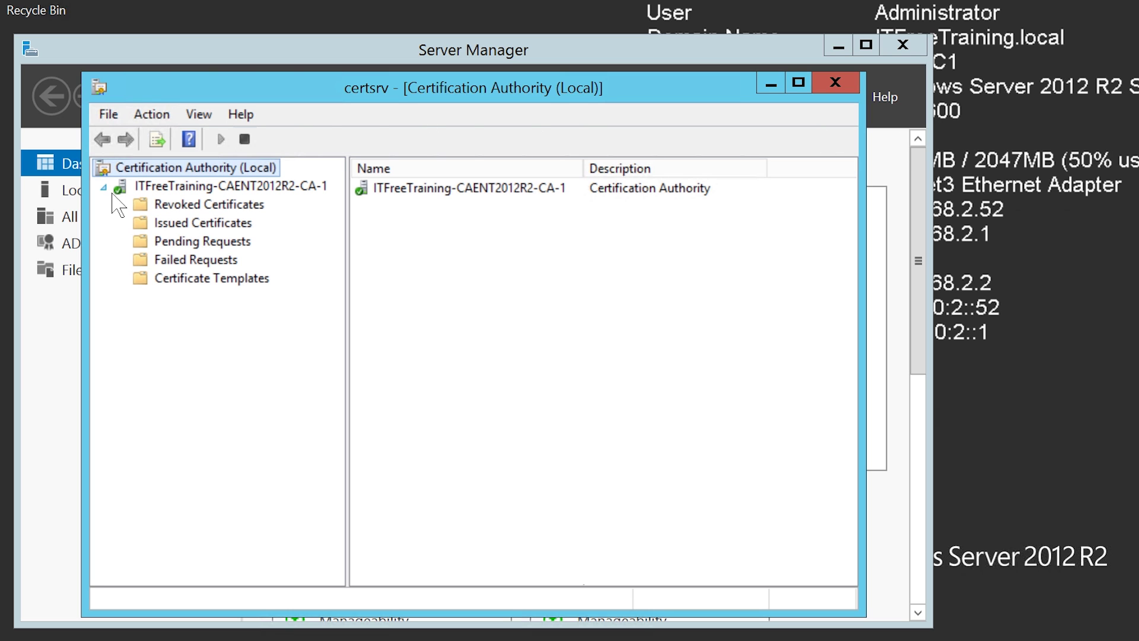
click(160, 282)
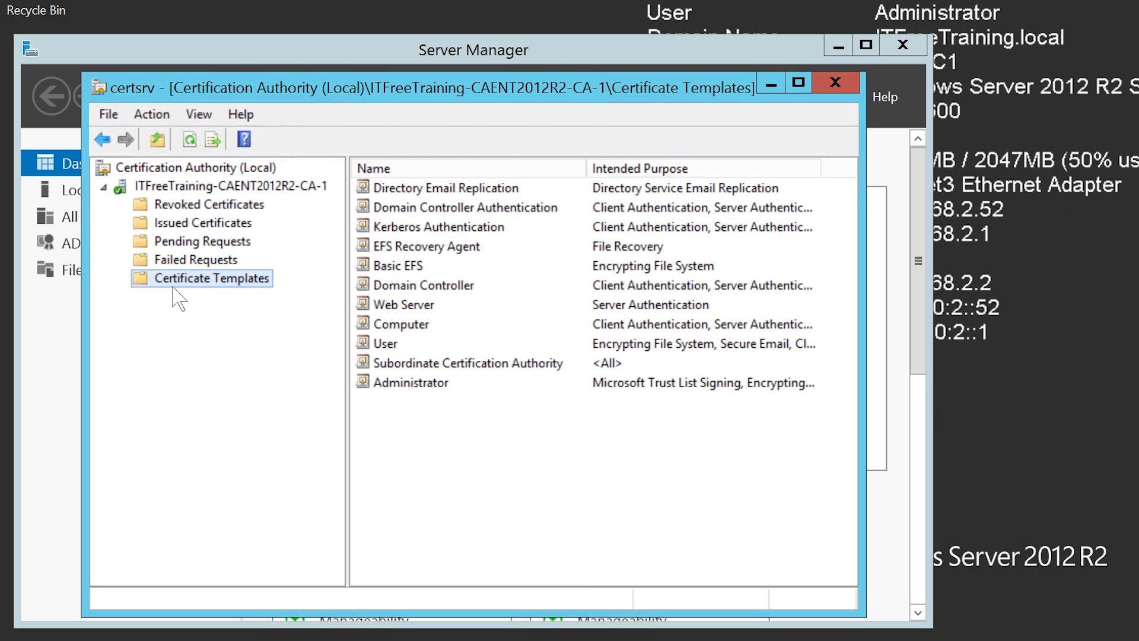
right_click(275, 286)
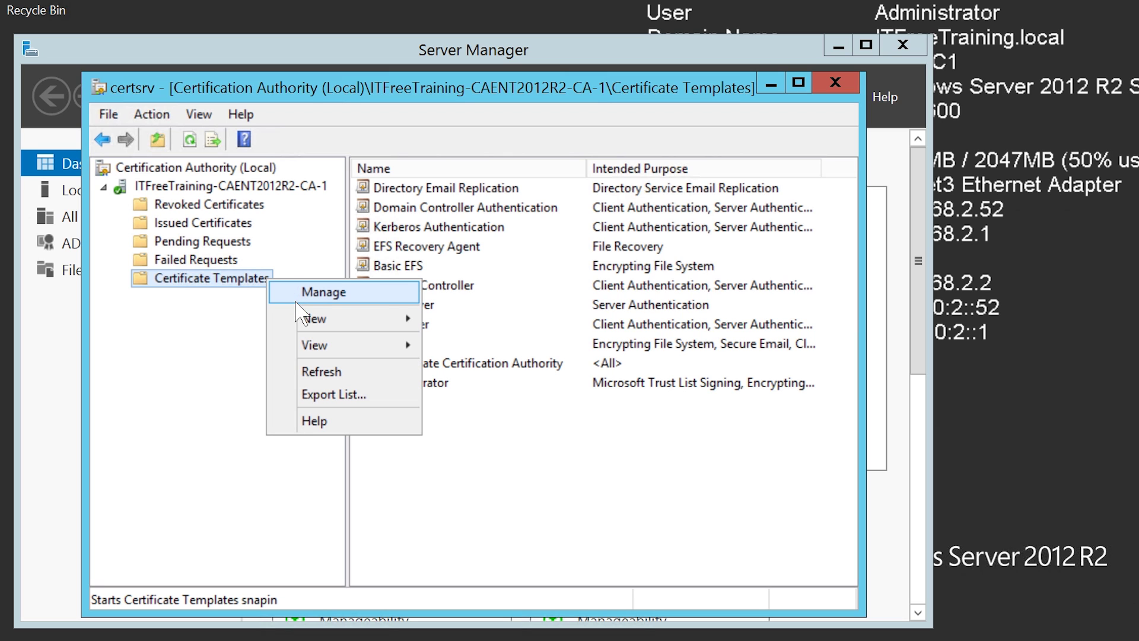
click(397, 300)
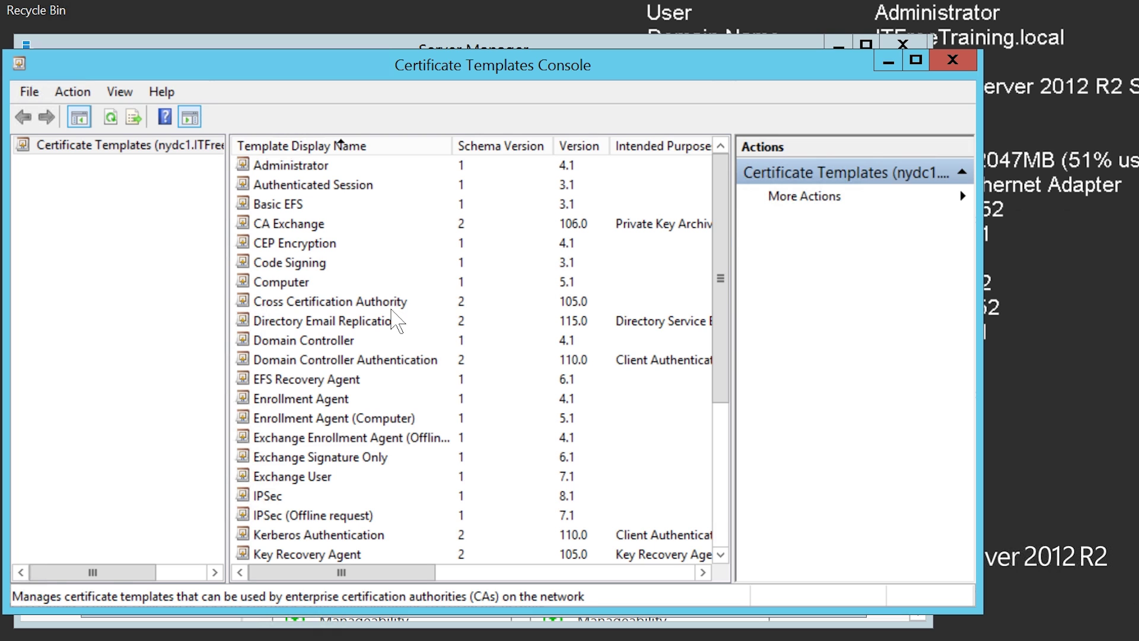
Step: Duplicate the Web Server template and set the copy's display name to "ADFS SSL Certificate"
key(w)
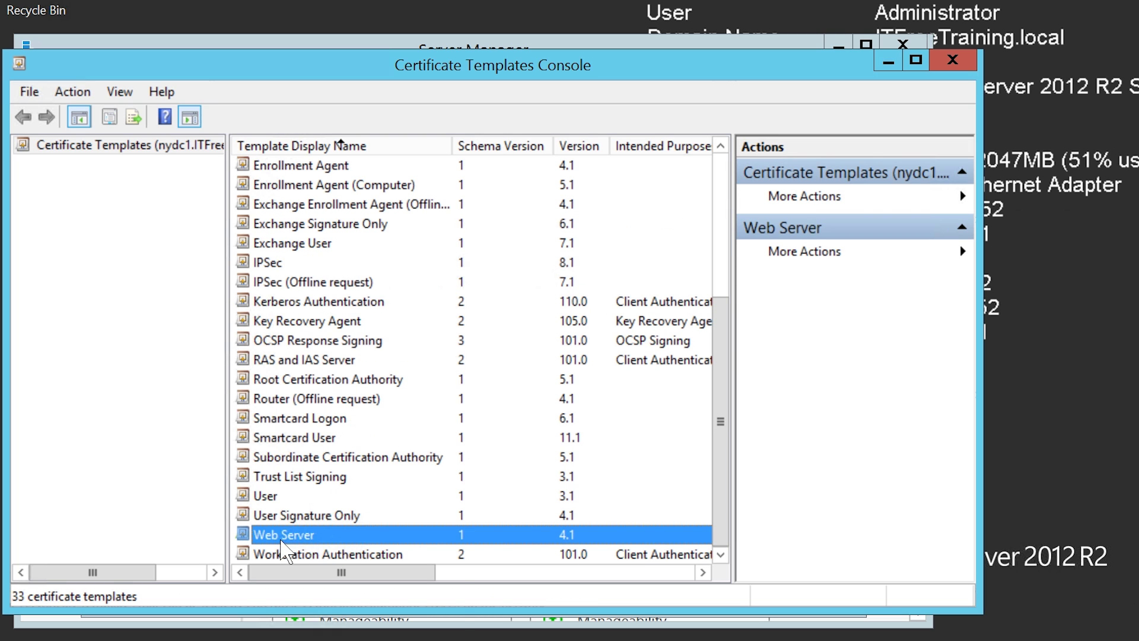
right_click(273, 534)
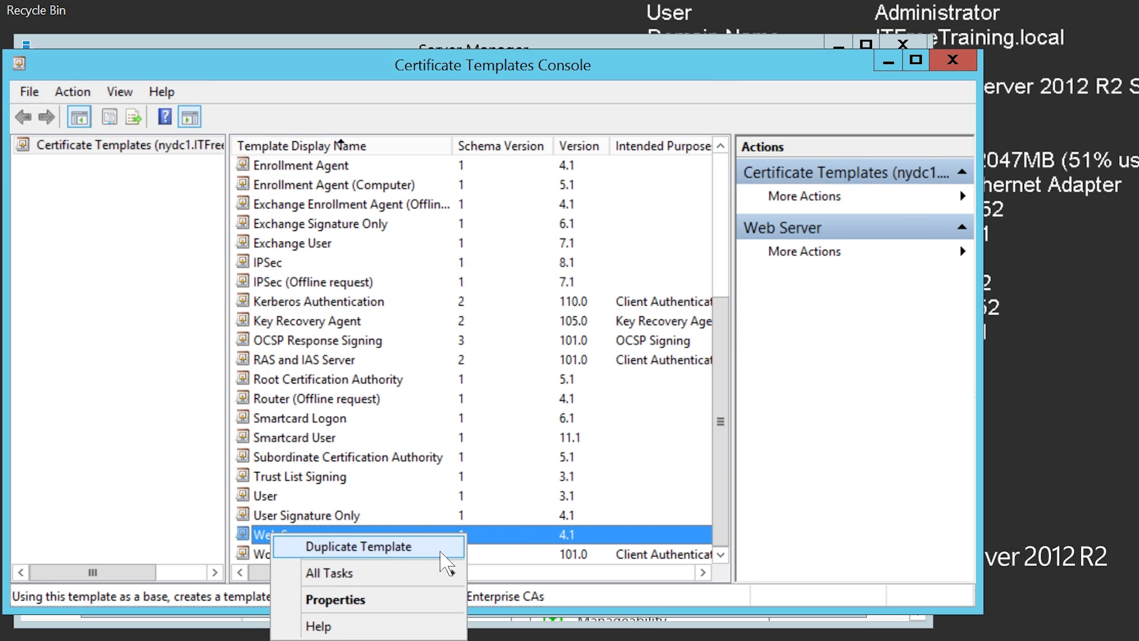
click(441, 550)
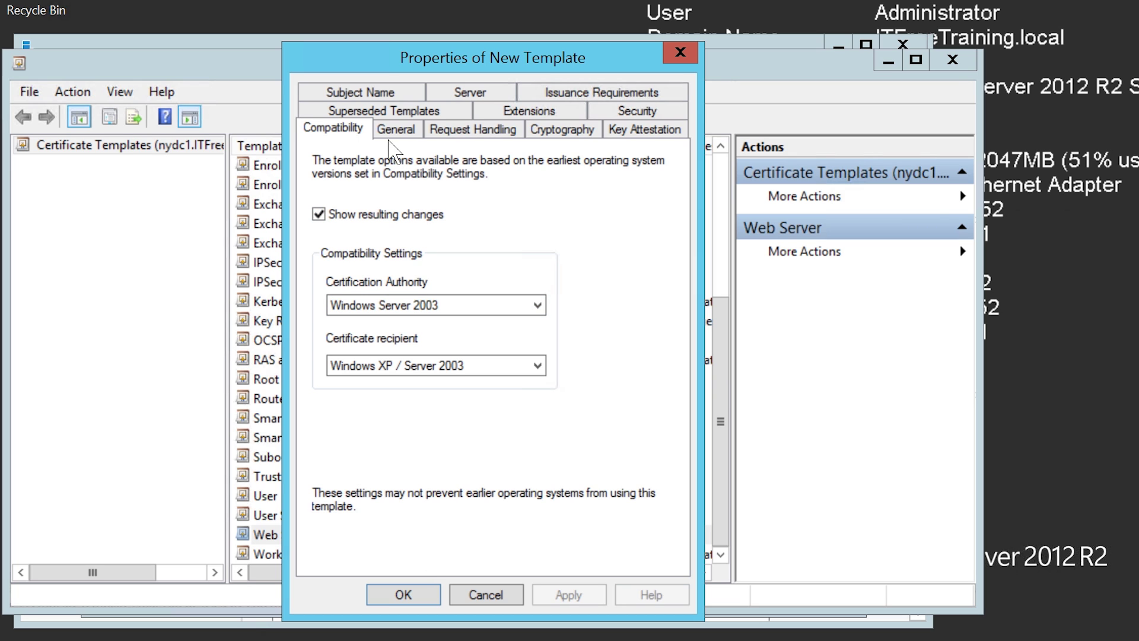
click(416, 132)
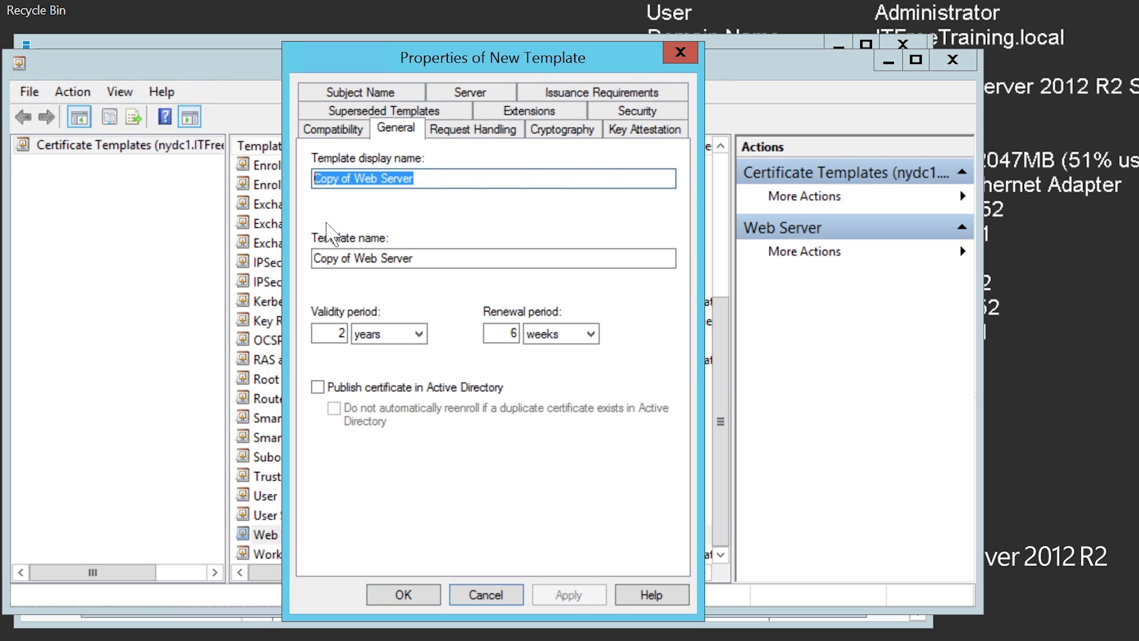
text(ADFS SSL Ce)
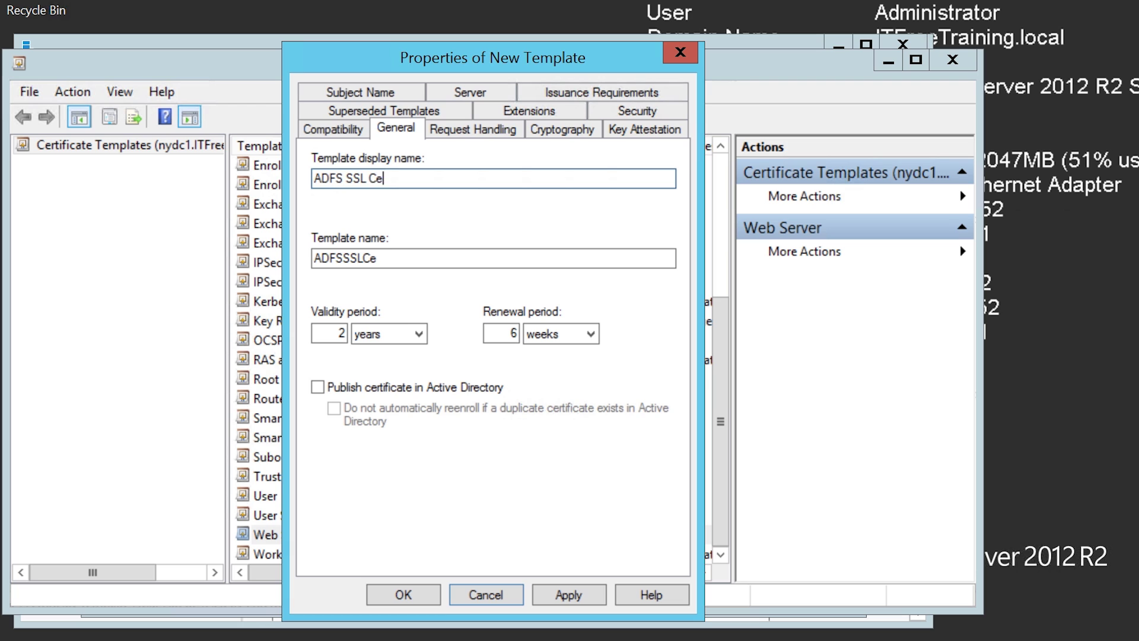
text(rtificate)
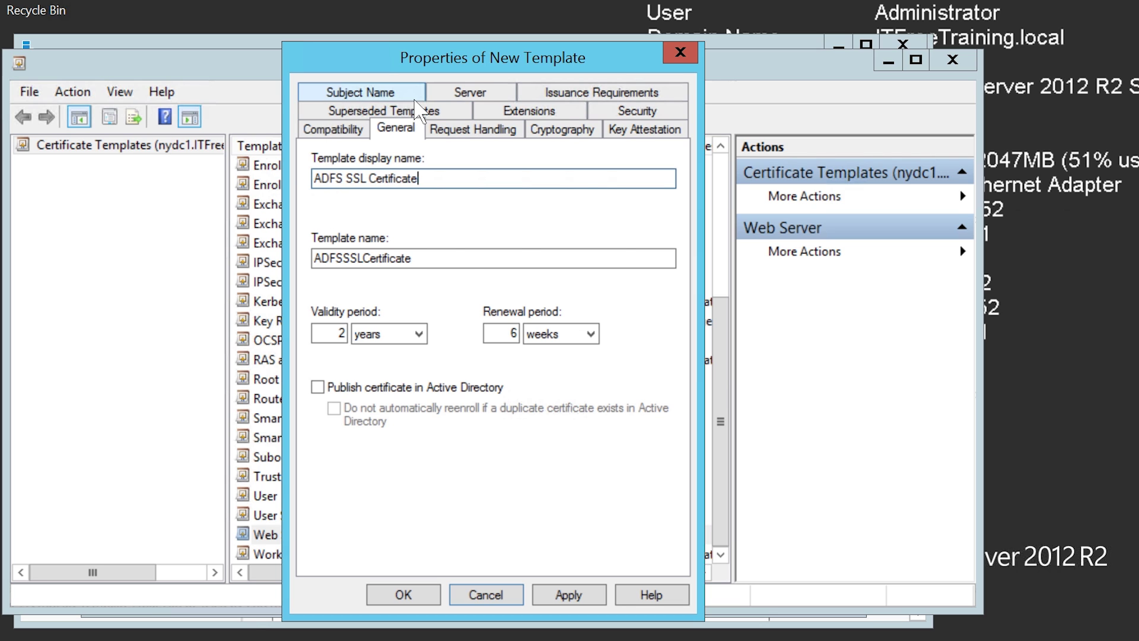
Step: Build the template's subject name from Active Directory information in Common name format, with DNS name instead of UPN as the alternate subject name
click(415, 98)
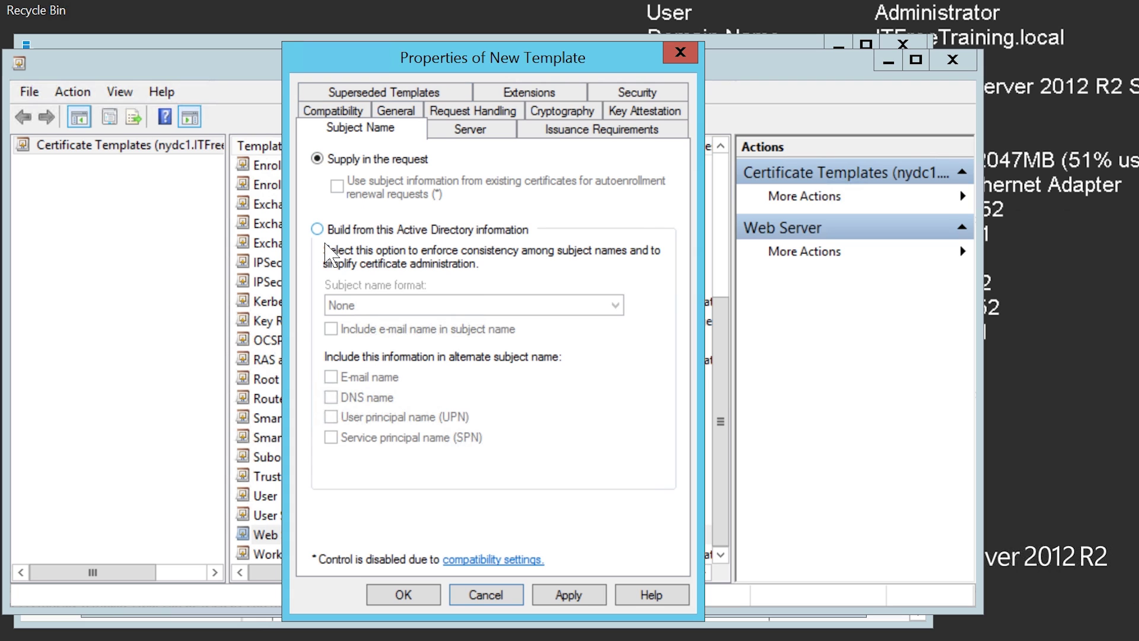
click(341, 231)
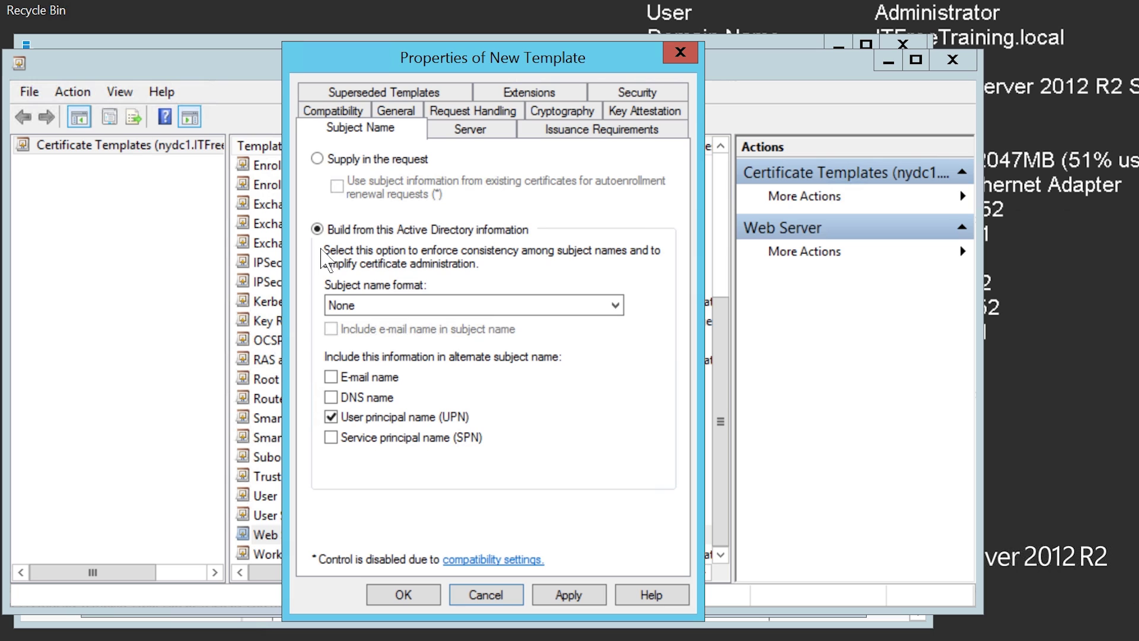
click(615, 305)
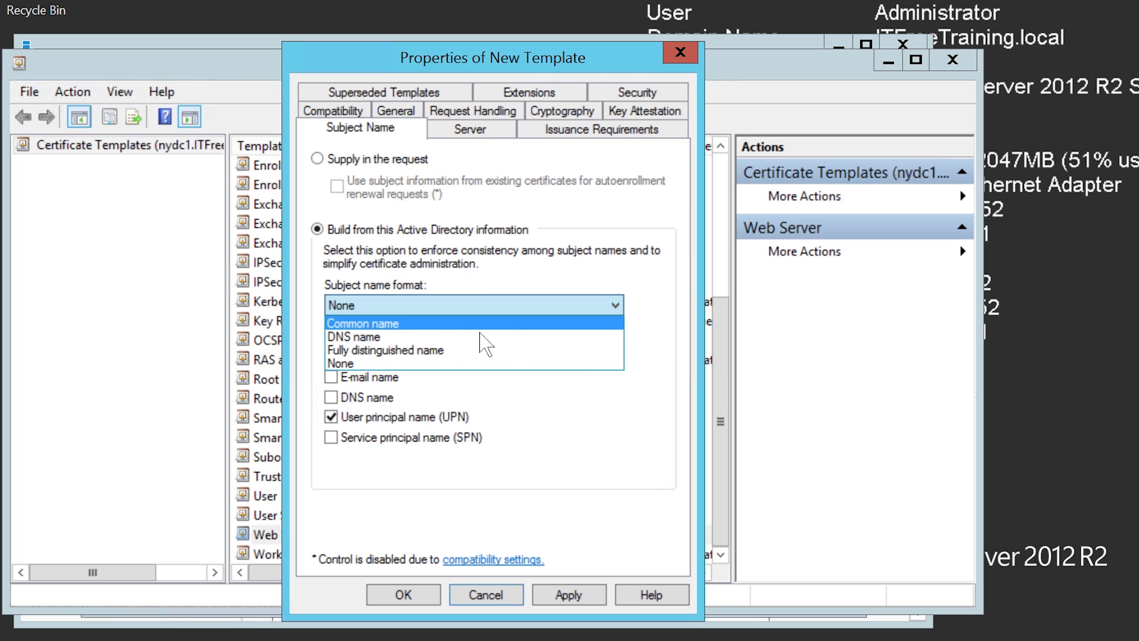
click(480, 330)
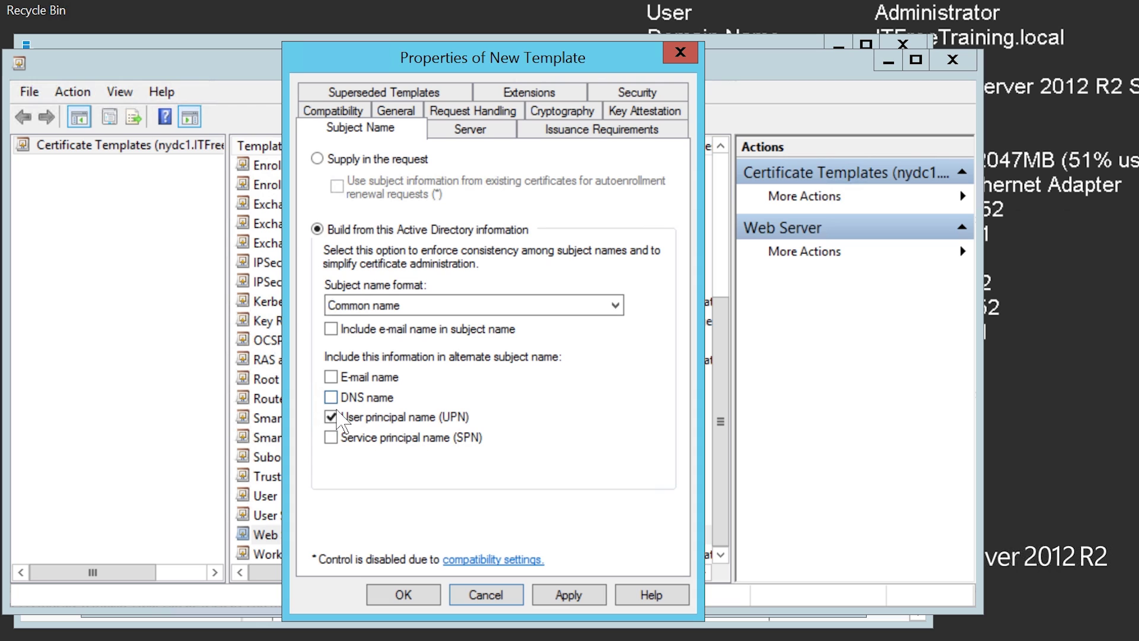
click(337, 408)
click(341, 425)
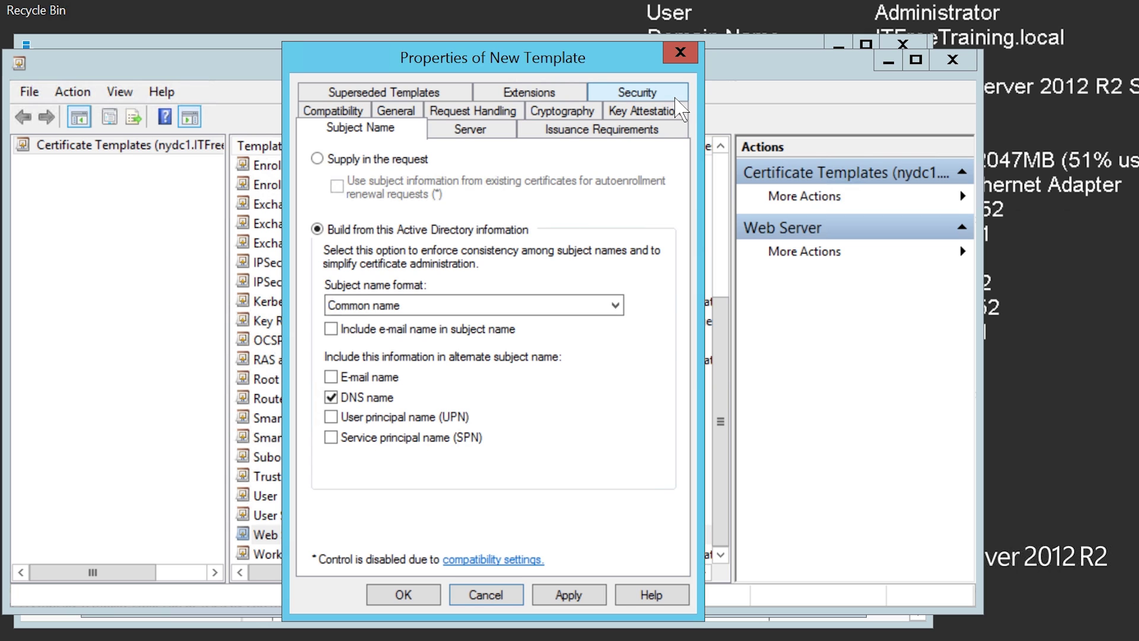
Step: Include Computers in the searchable object types and add the computer ITADFS2012R2 to the template's security permissions
click(680, 98)
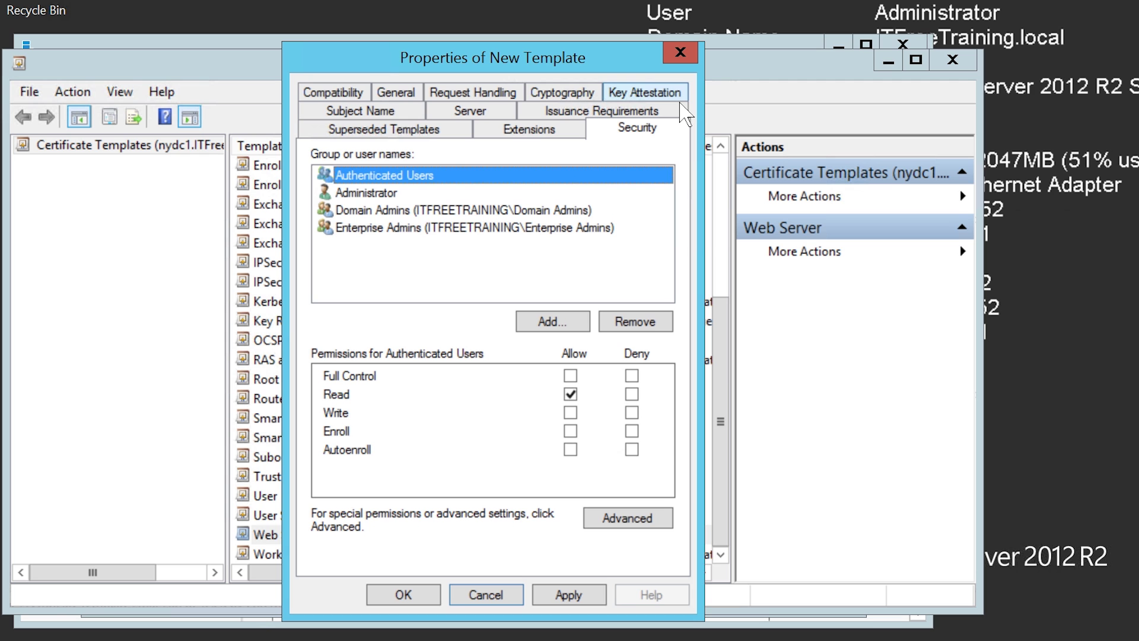
click(588, 325)
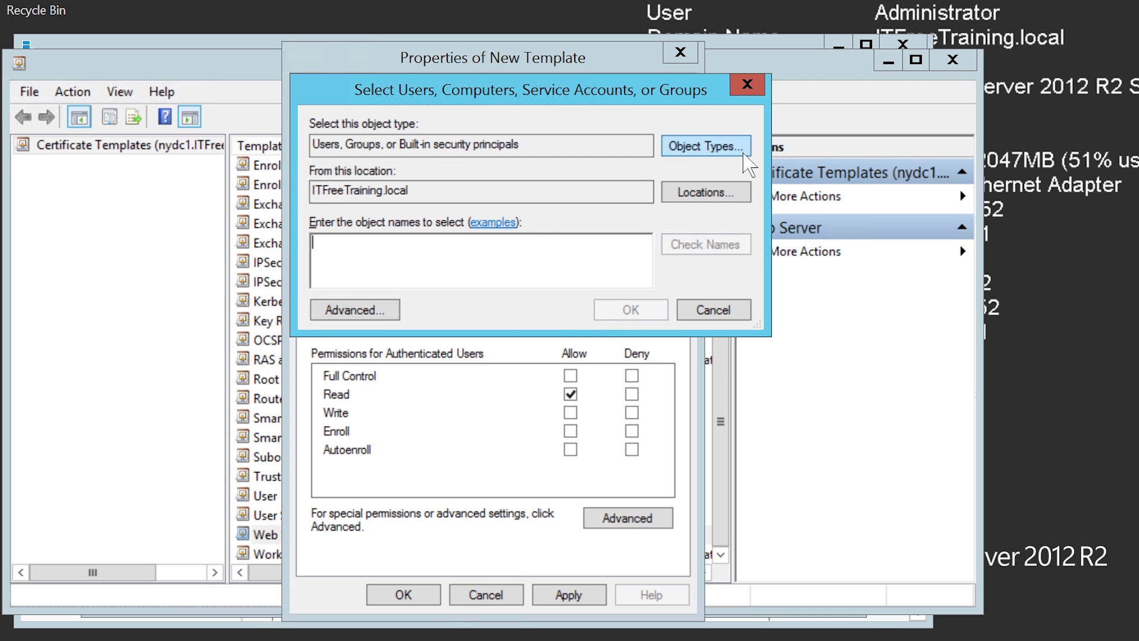
click(743, 155)
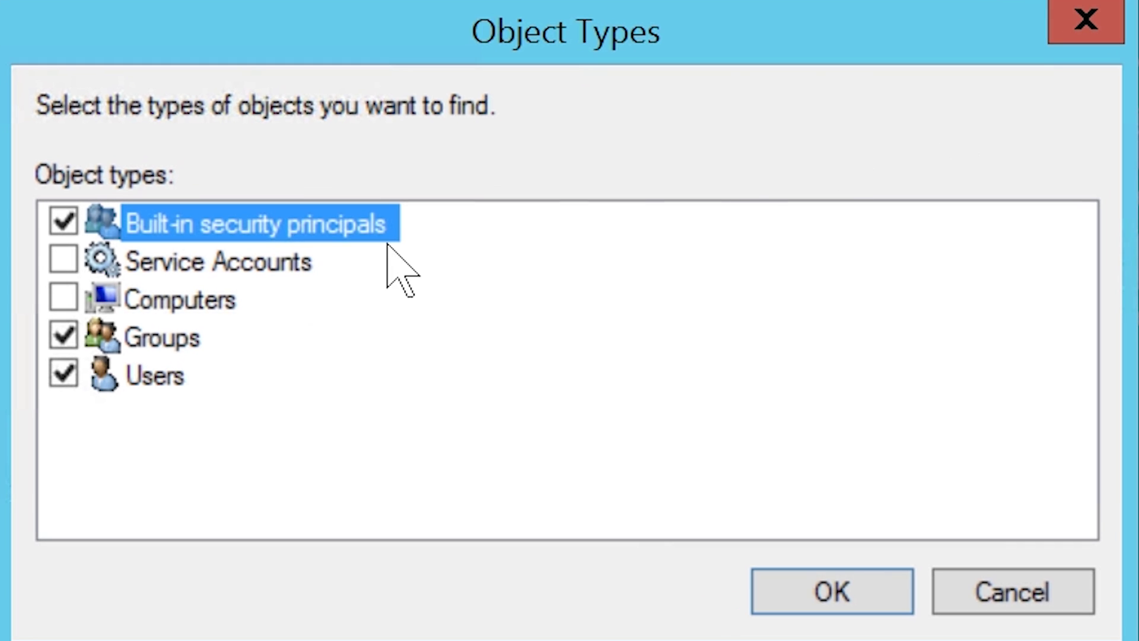
click(64, 298)
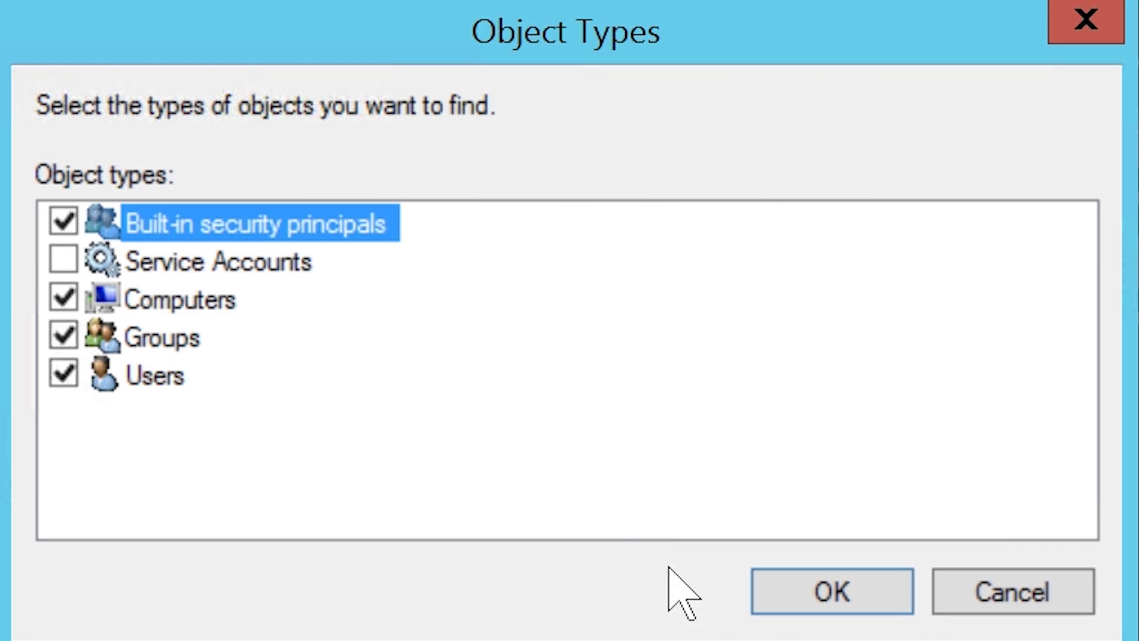
click(908, 607)
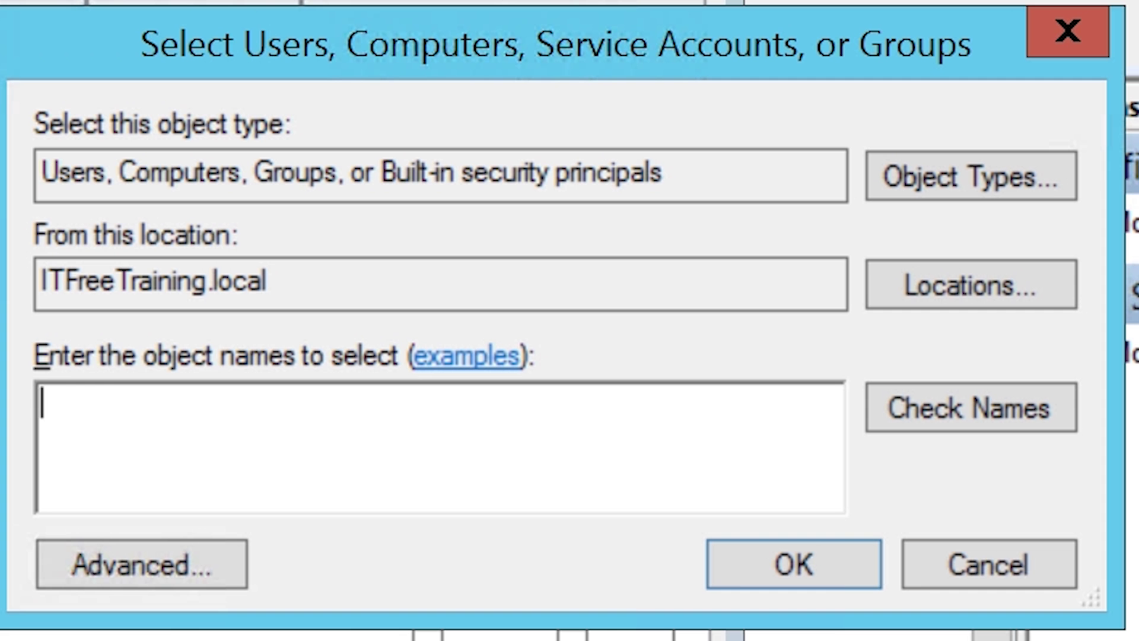
text(ITADFS2012)
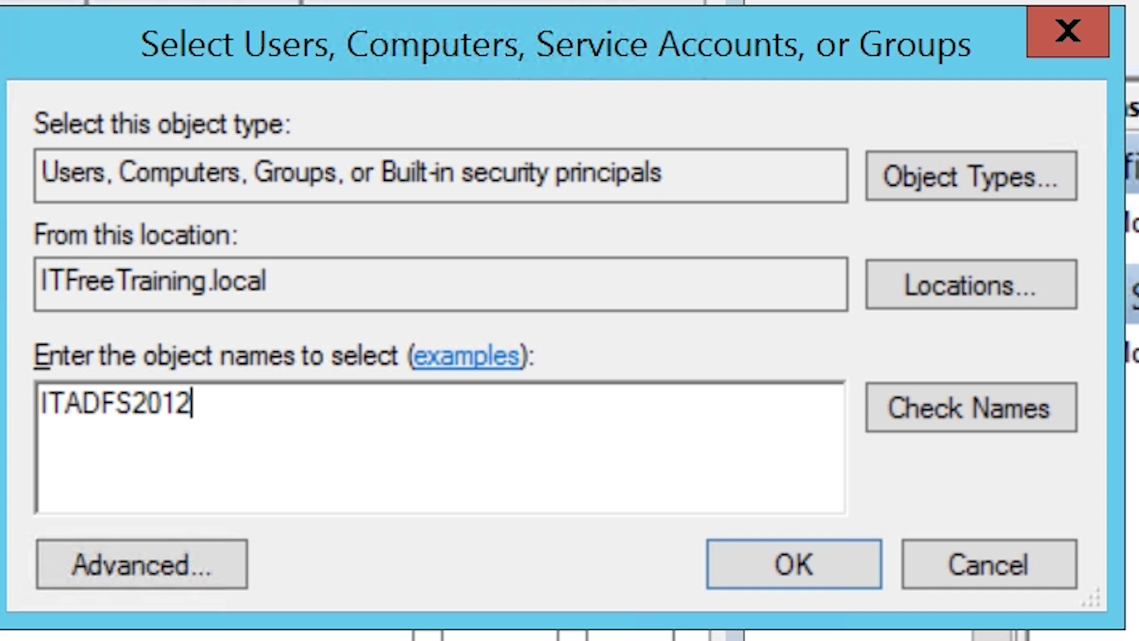
text(R2)
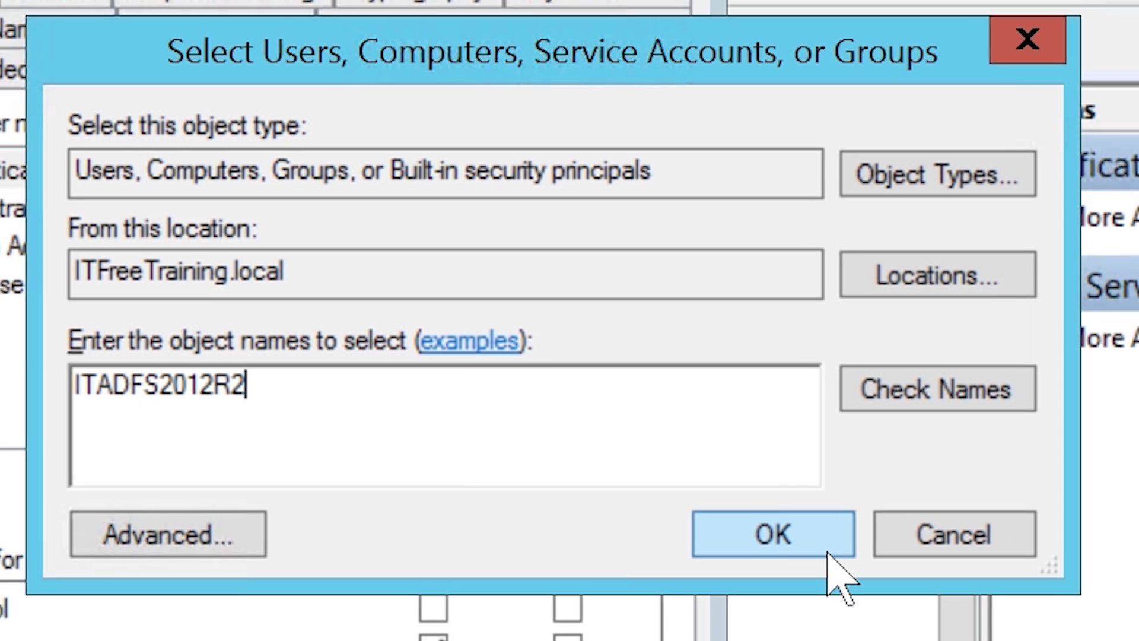
click(854, 584)
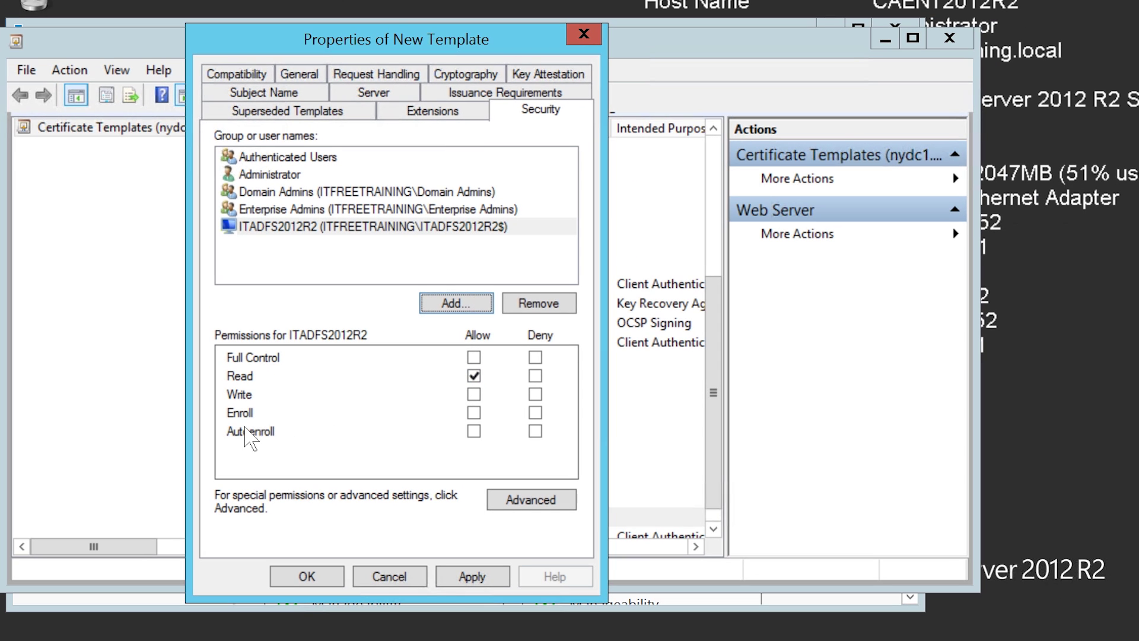
Step: Allow Autoenroll for ITADFS2012R2, save the new template and close the Certificate Templates Console
click(469, 458)
click(329, 581)
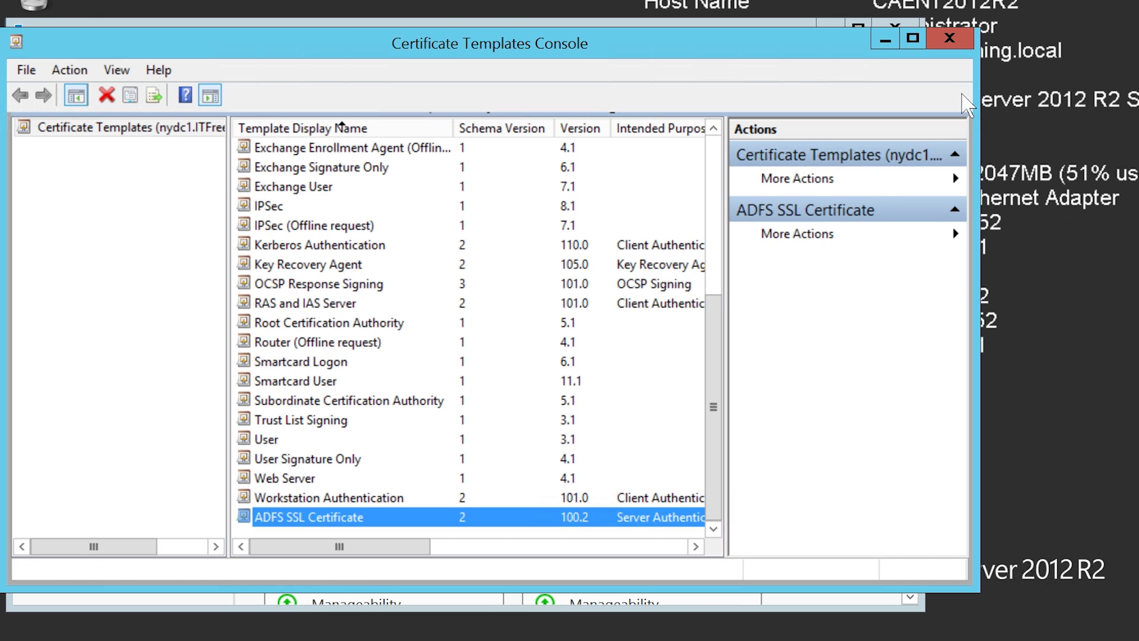
click(967, 43)
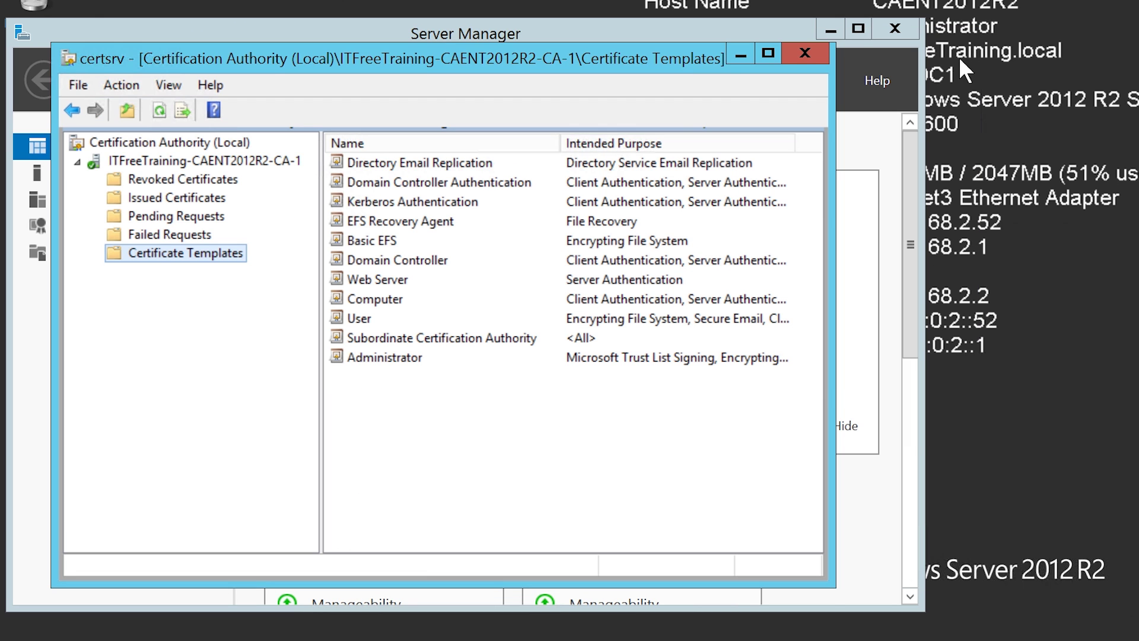
Step: Enable the ADFS SSL Certificate template for issuing on the certification authority and select it in the template list
right_click(181, 265)
mouse_move(220, 297)
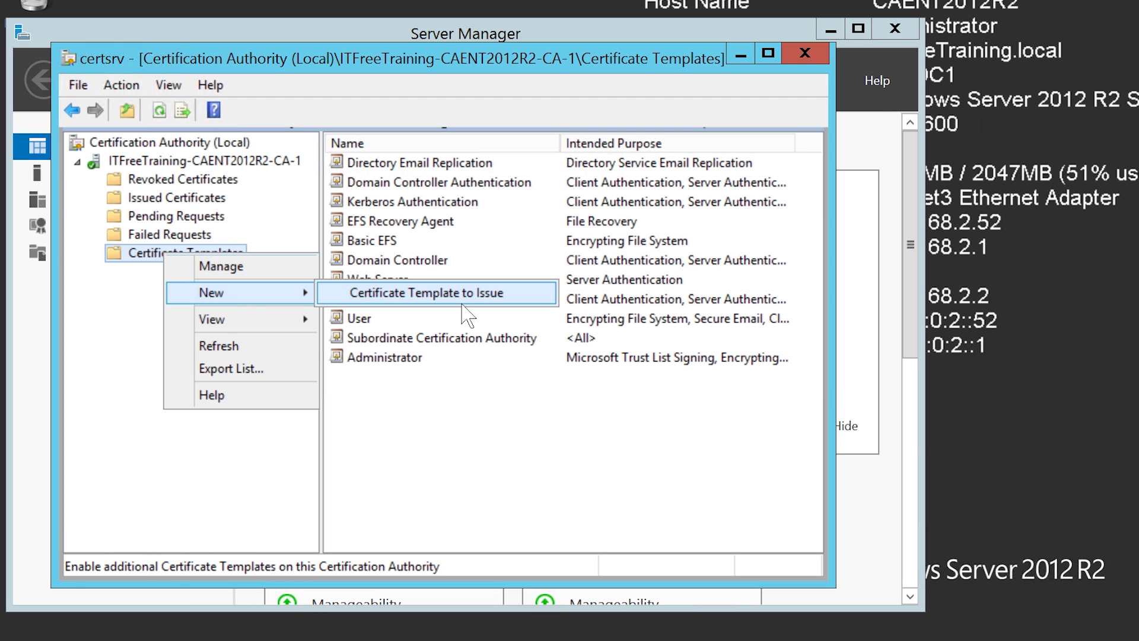
click(526, 306)
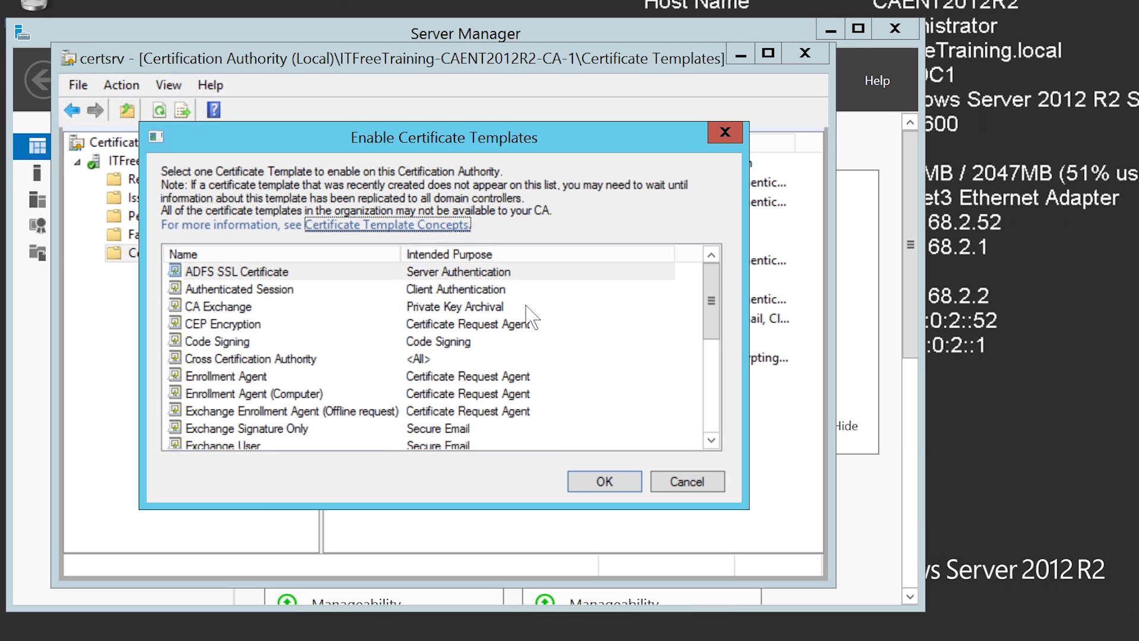
click(207, 277)
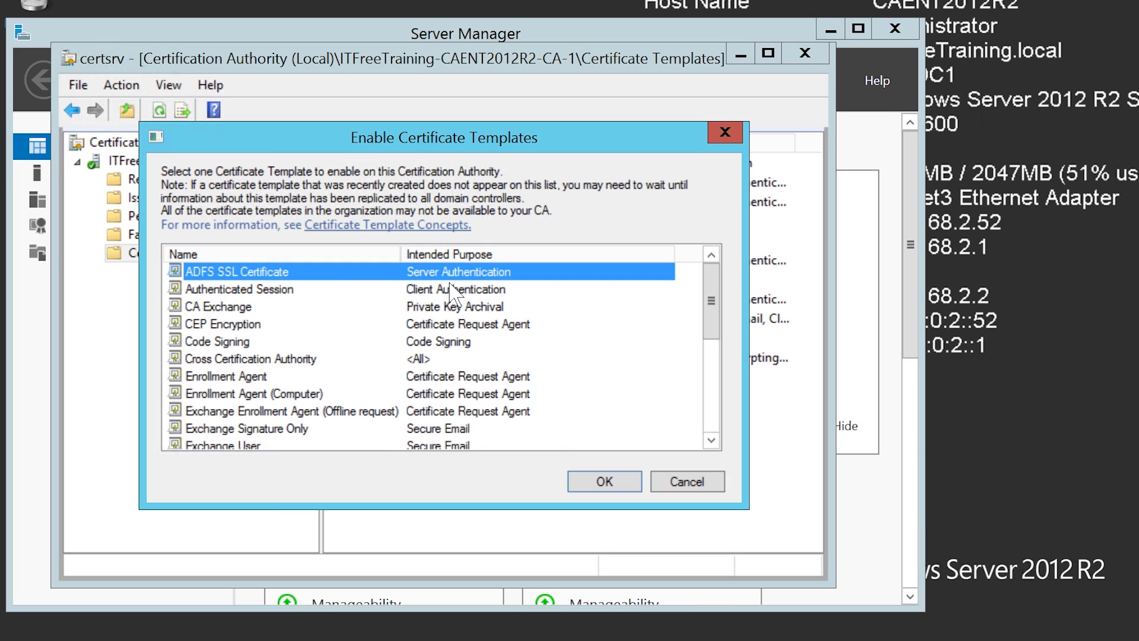
click(631, 489)
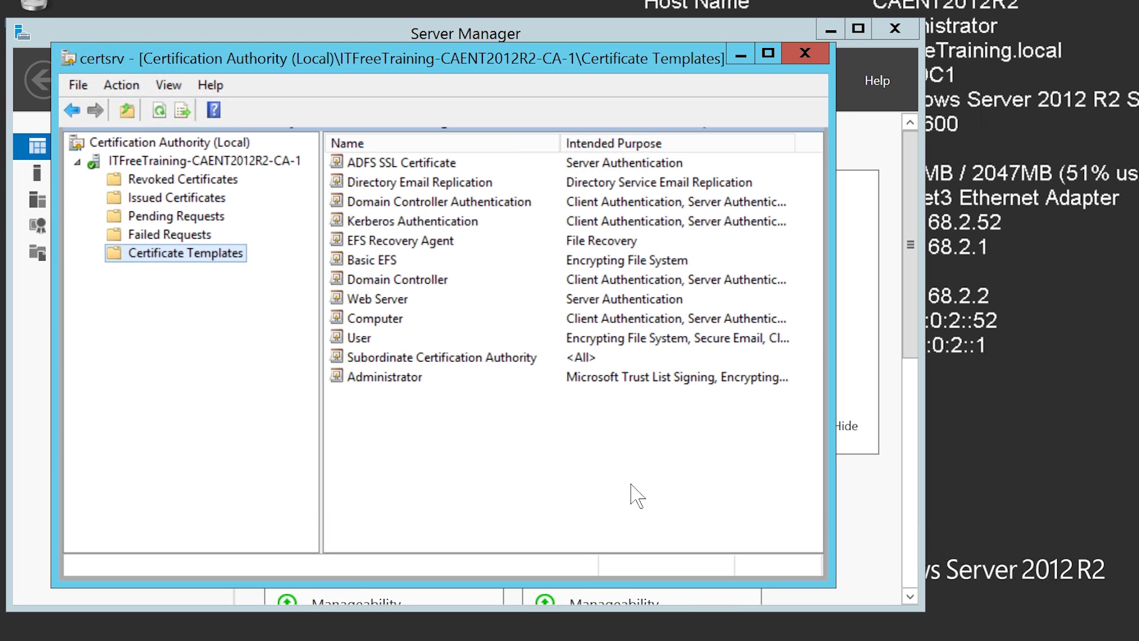
click(362, 169)
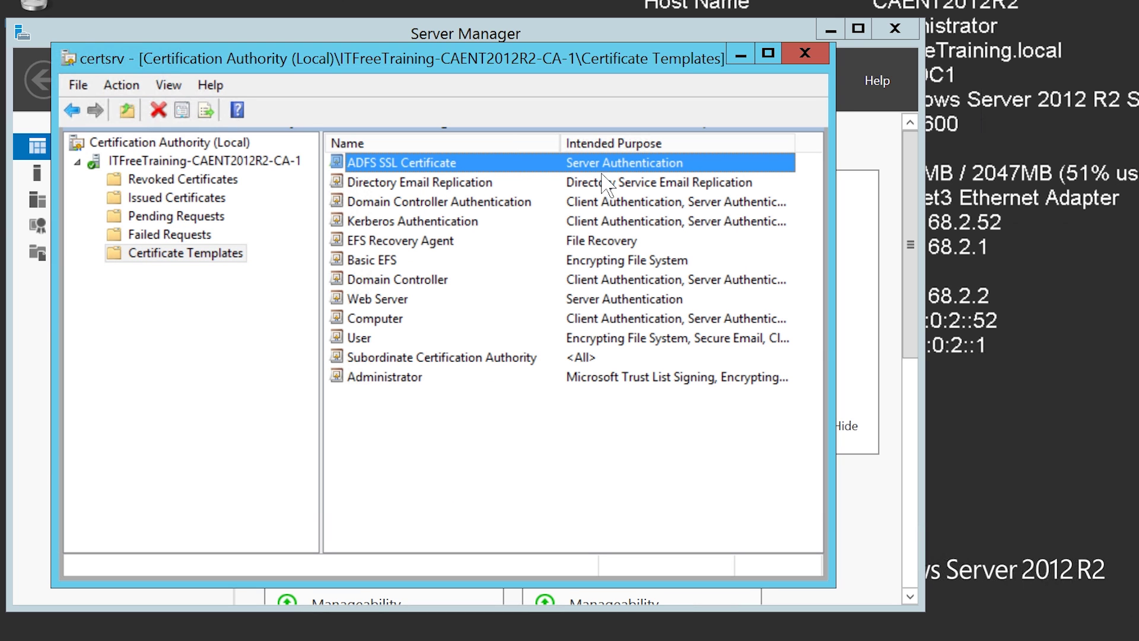